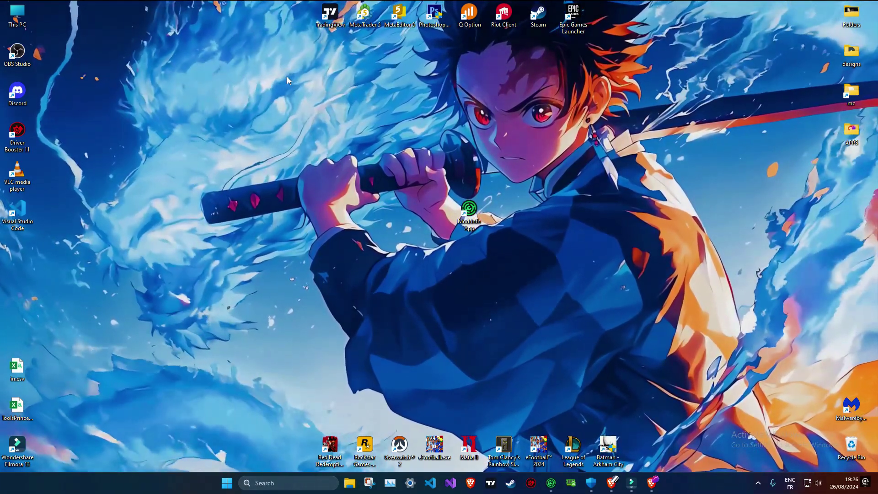
- Maximize Brave and search 'modrinth' to reach the modrinth.com homepage
{"action": "left_click", "coordinate": [652, 483]}
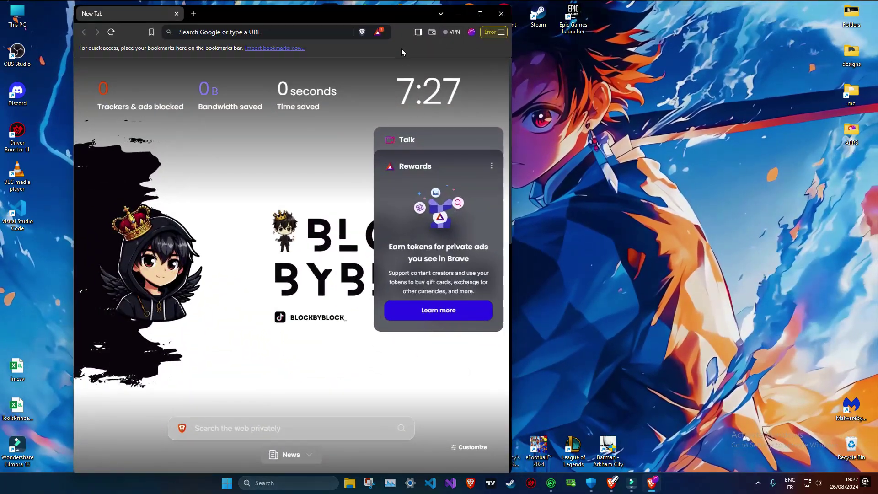
{"action": "left_click", "coordinate": [480, 17]}
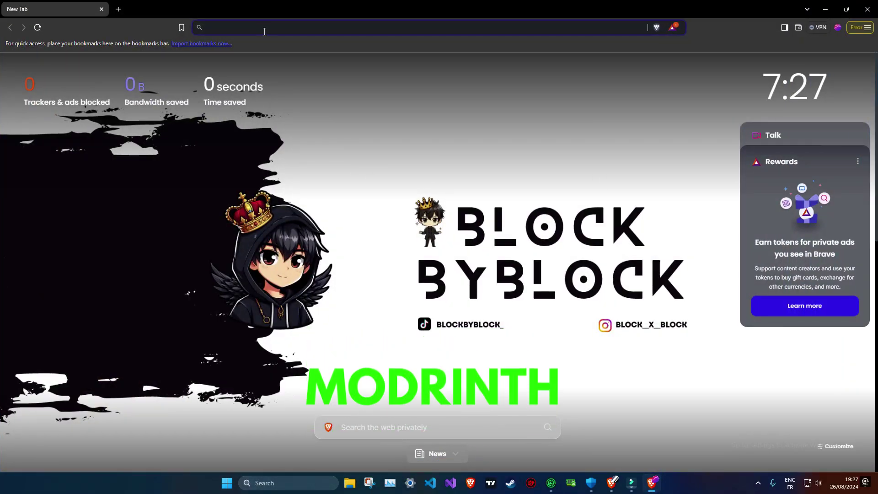
{"action": "type", "text": "modrinth"}
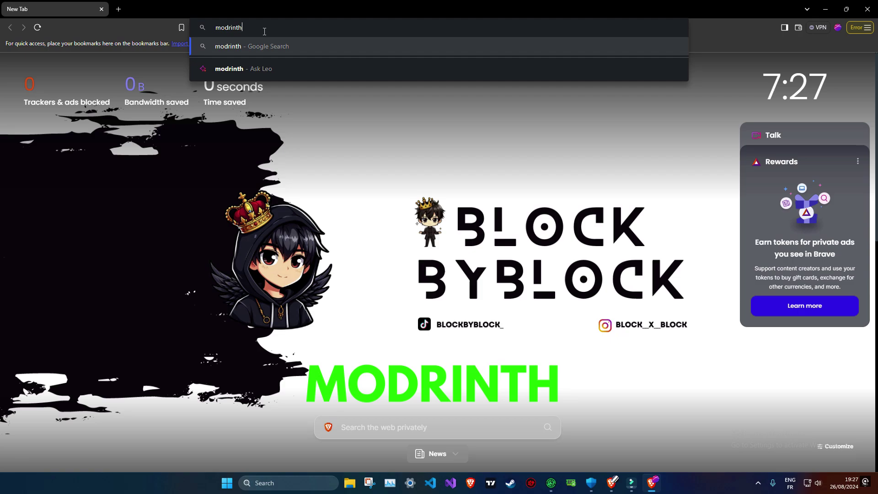
{"action": "key", "text": "Return"}
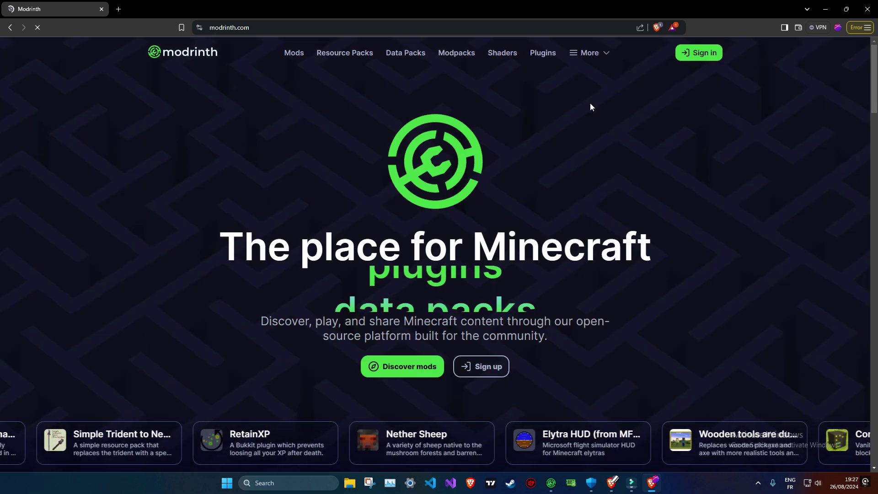
- Download the Modrinth App 0.8.2 Windows .msi installer into Downloads
{"action": "left_click", "coordinate": [607, 52]}
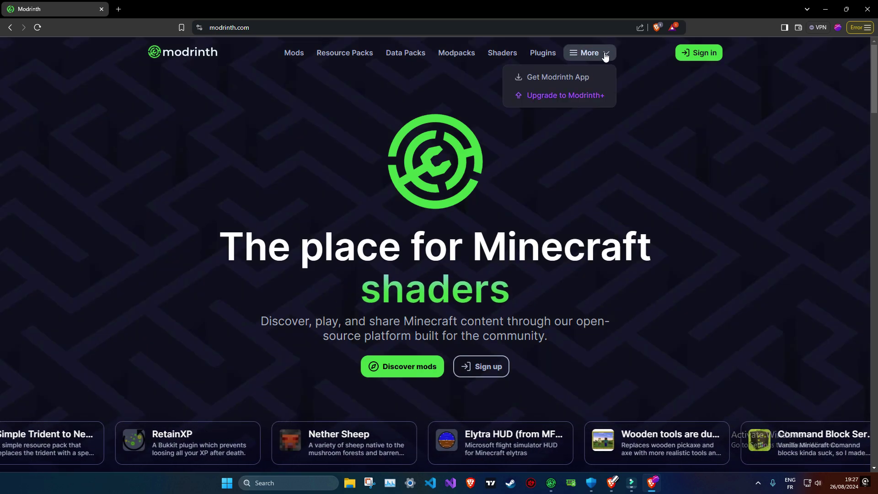
{"action": "left_click", "coordinate": [580, 78]}
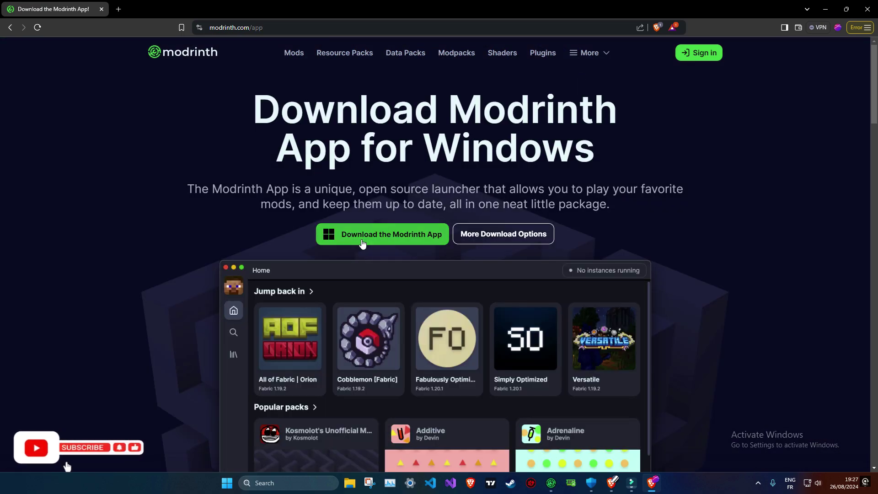
{"action": "left_click", "coordinate": [363, 243]}
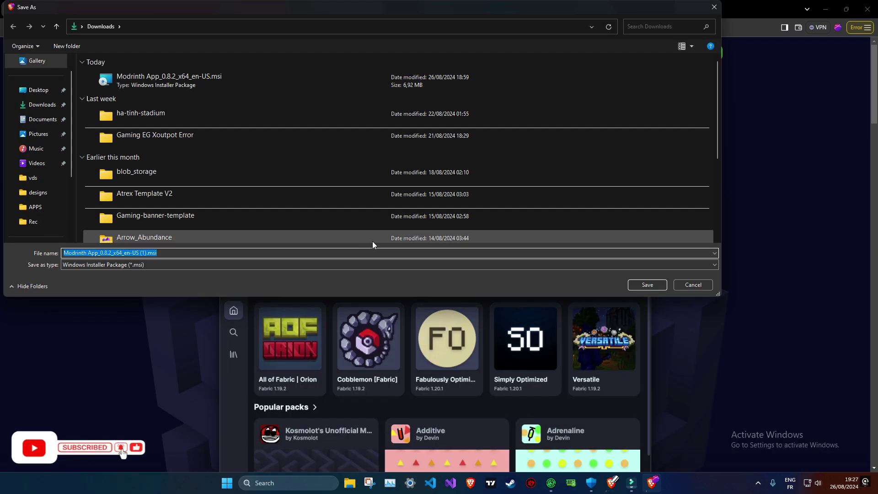
{"action": "left_click", "coordinate": [655, 286]}
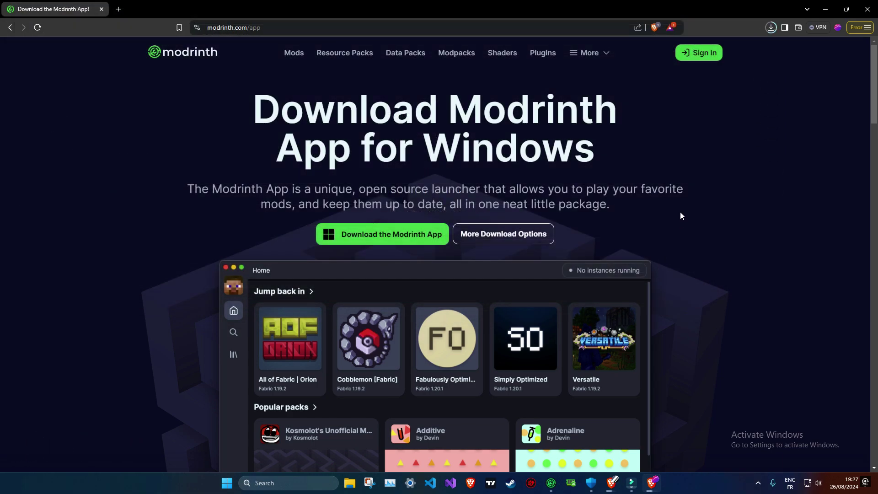
{"action": "left_click", "coordinate": [771, 28]}
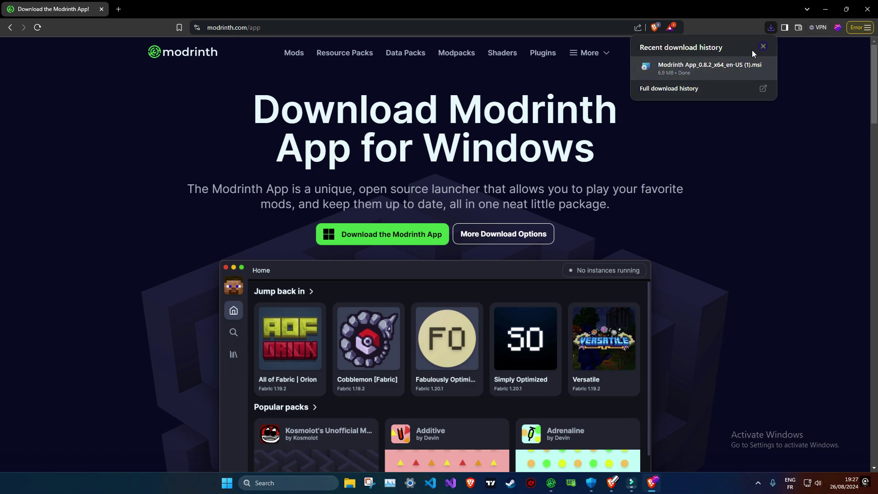
- Run the downloaded .msi, then cancel and exit the setup wizard since the app is installed
{"action": "left_click", "coordinate": [823, 10]}
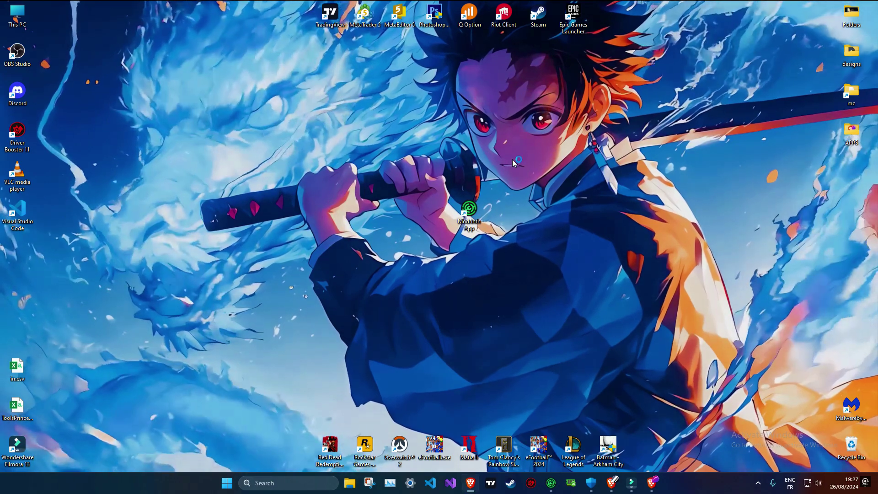
{"action": "left_click", "coordinate": [486, 311]}
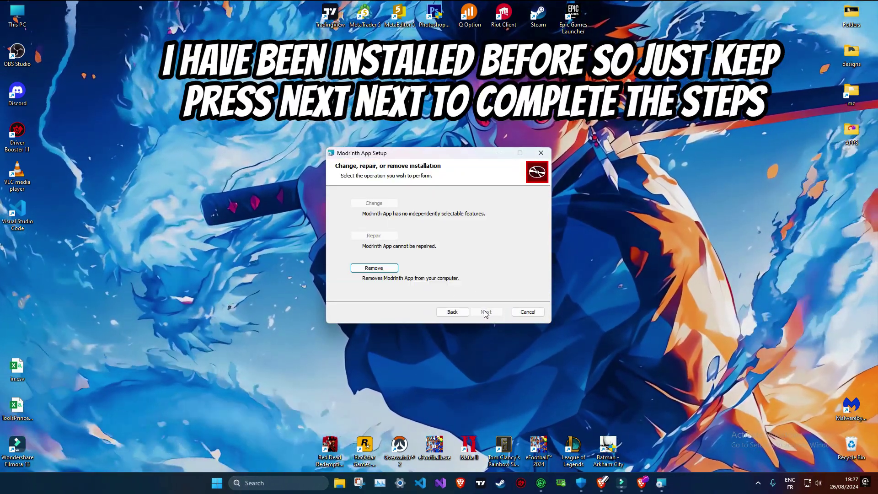
{"action": "left_click", "coordinate": [540, 152]}
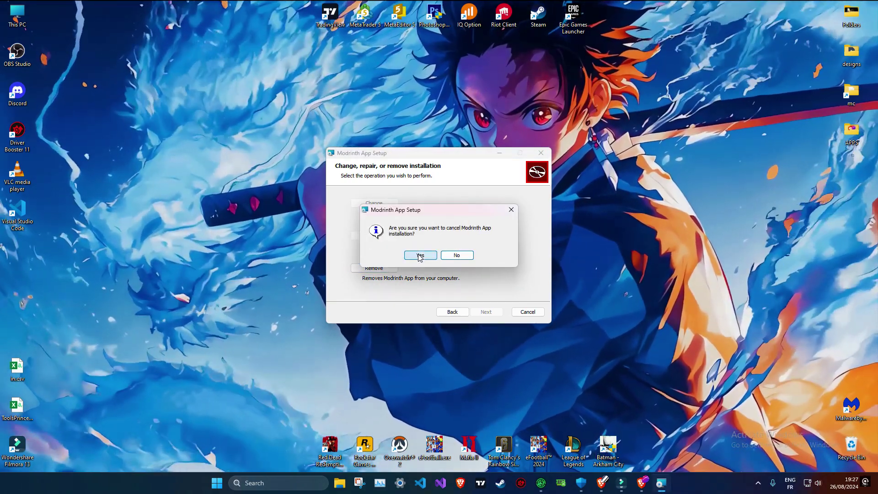
{"action": "left_click", "coordinate": [419, 256]}
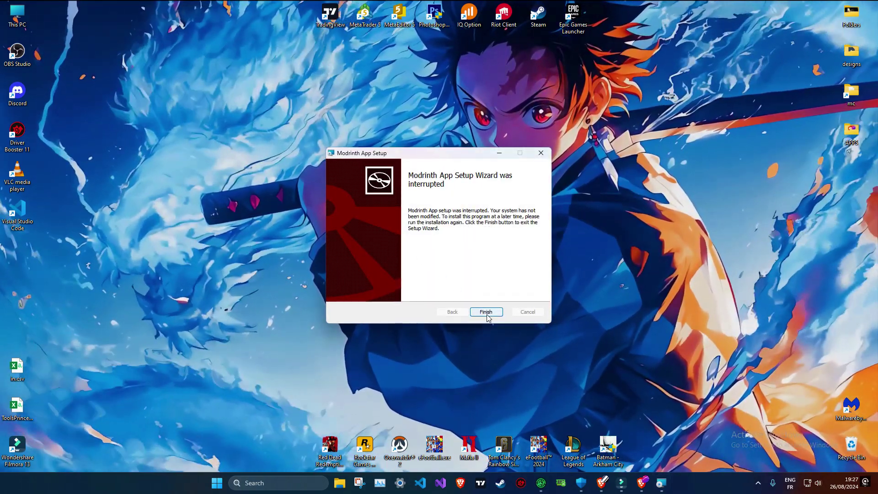
{"action": "left_click", "coordinate": [484, 310]}
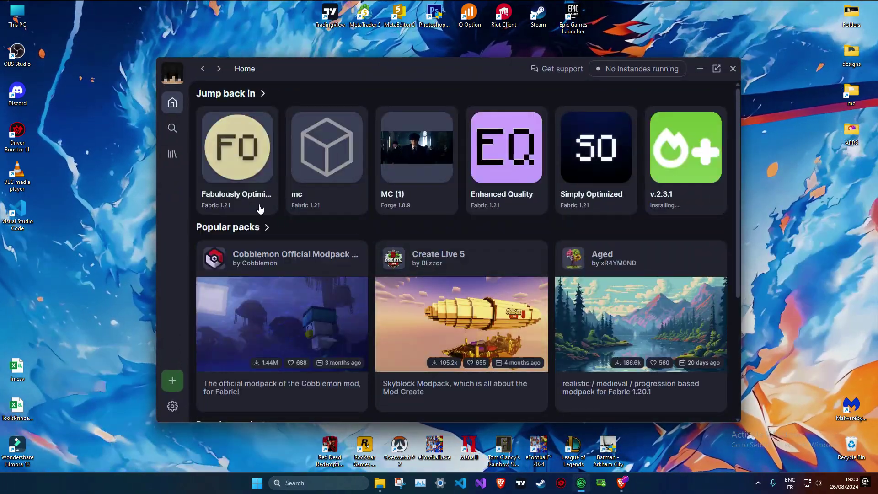
{"action": "left_click", "coordinate": [172, 74]}
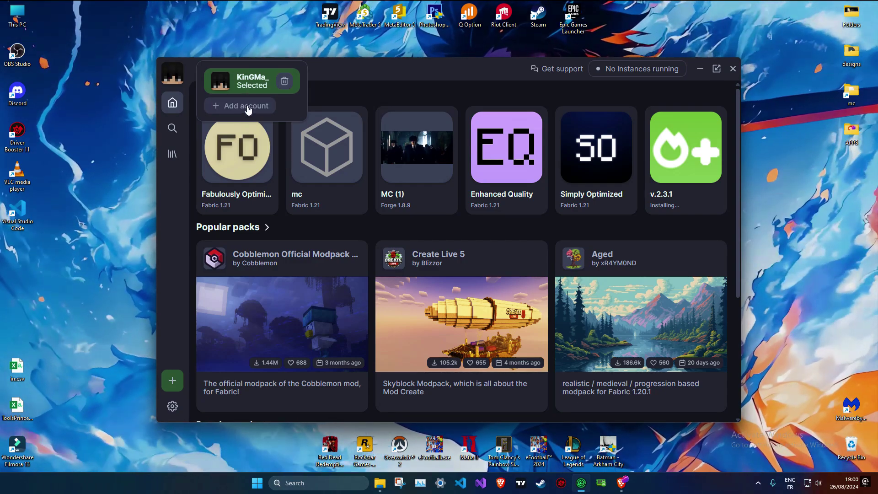
{"action": "left_click", "coordinate": [247, 108]}
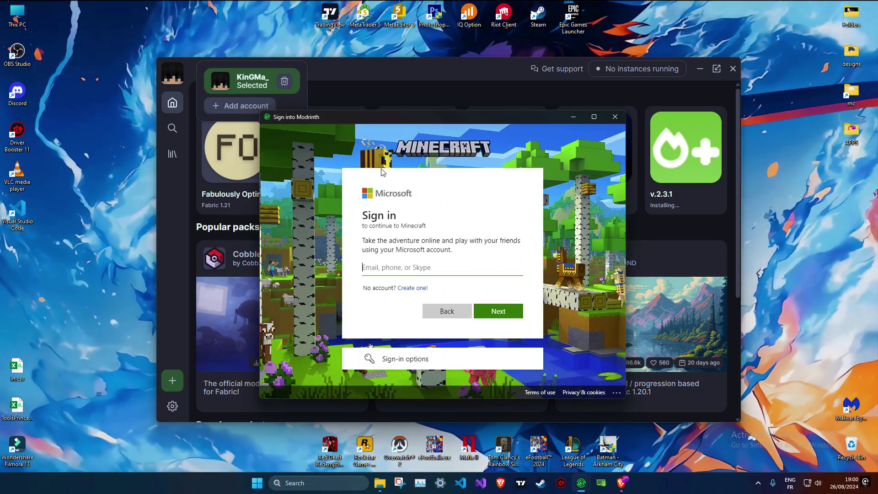
{"action": "left_click", "coordinate": [408, 271]}
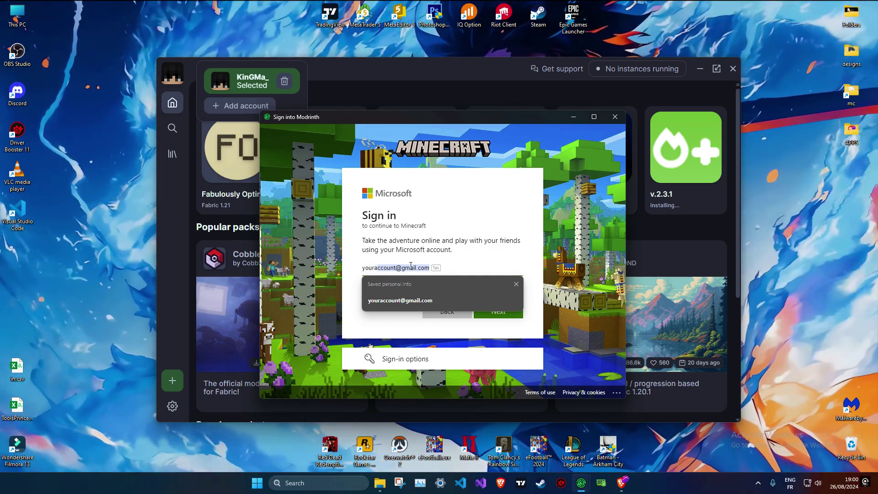
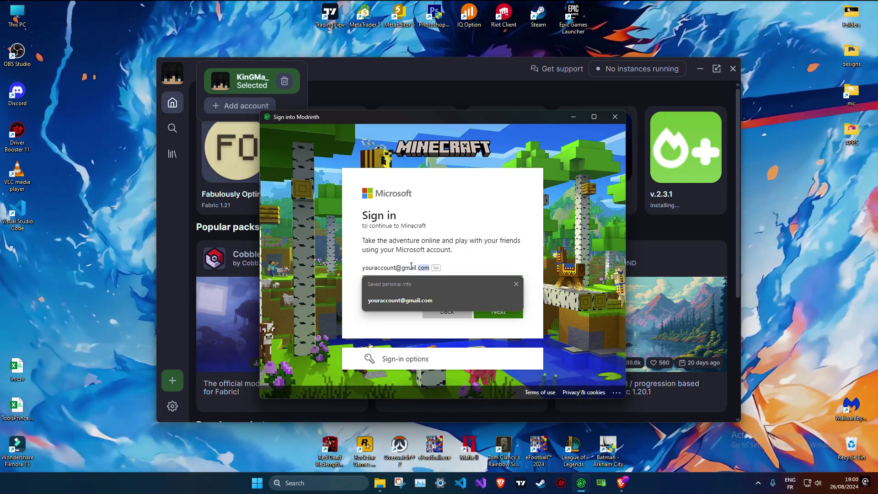
{"action": "key", "text": "Return"}
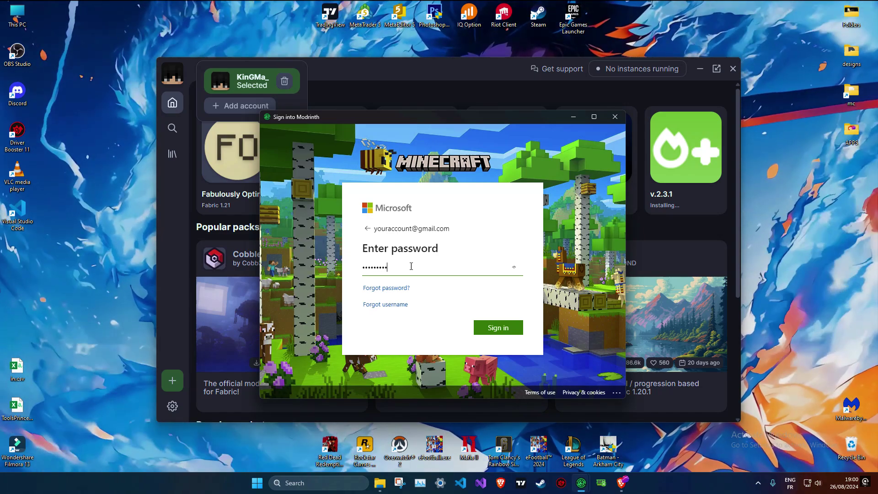
{"action": "right_click", "coordinate": [410, 264]}
{"action": "left_click", "coordinate": [479, 254]}
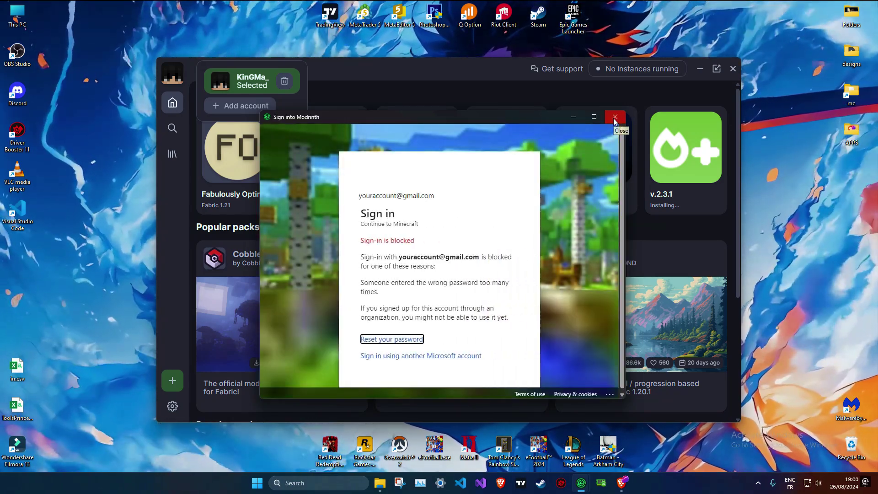
{"action": "left_click", "coordinate": [615, 118]}
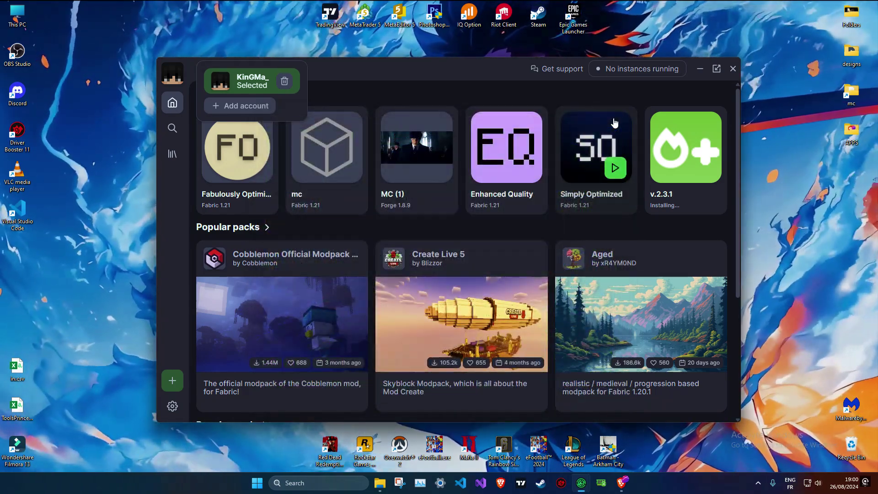
- Create a Custom Fabric instance named AnyName on Minecraft 1.21.1
{"action": "left_click", "coordinate": [186, 226]}
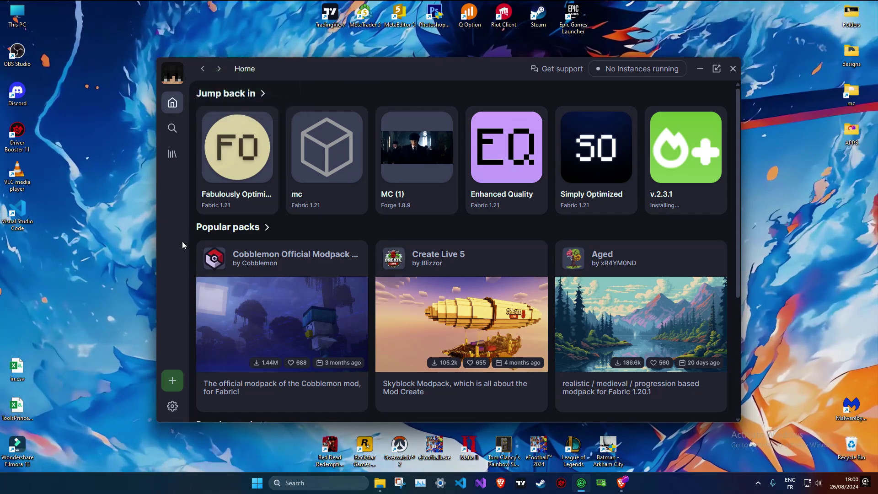
{"action": "left_click", "coordinate": [172, 383]}
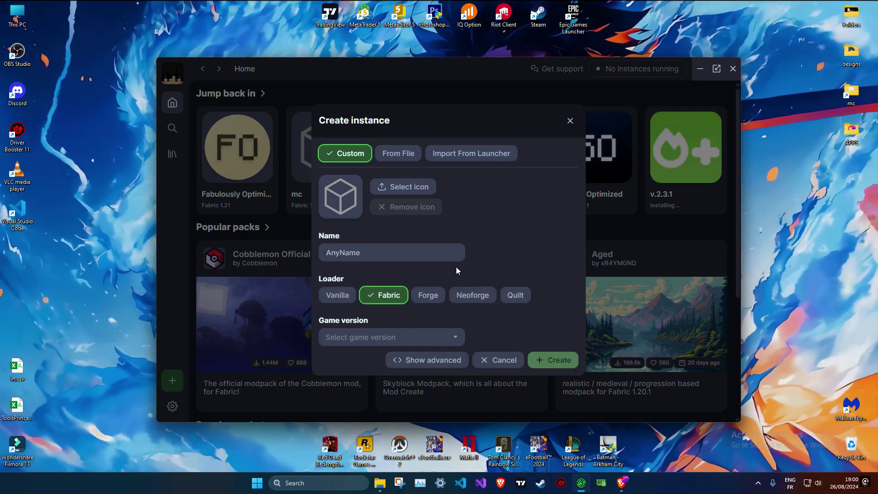
{"action": "left_click", "coordinate": [394, 337]}
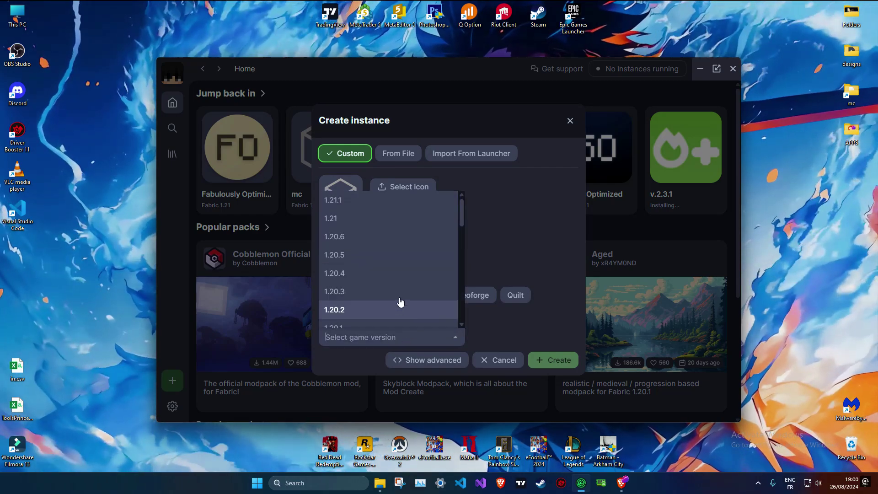
{"action": "left_click", "coordinate": [349, 204]}
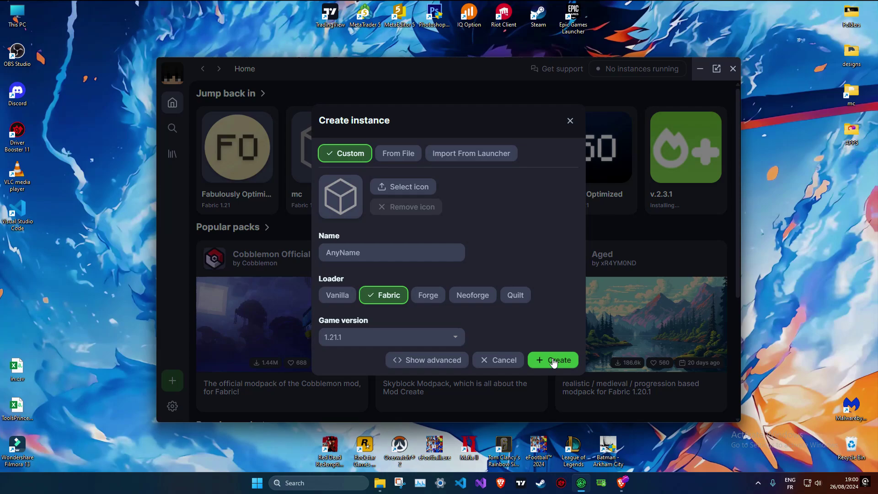
{"action": "left_click", "coordinate": [553, 360]}
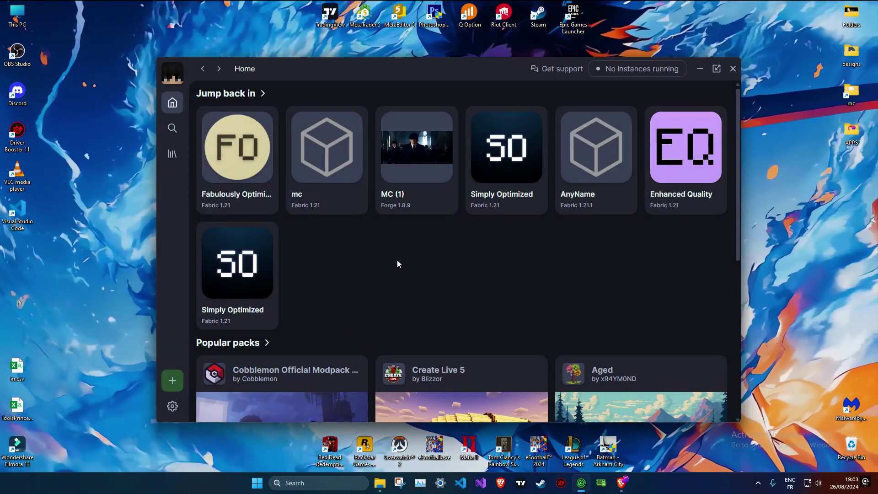
- Play the AnyName instance and minimize the Modrinth App while Minecraft loads
{"action": "mouse_move", "coordinate": [597, 193]}
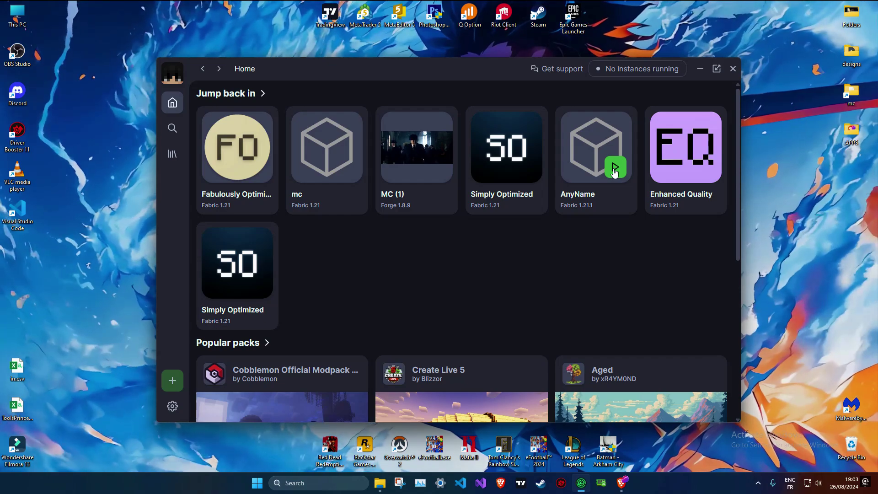
{"action": "left_click", "coordinate": [615, 168]}
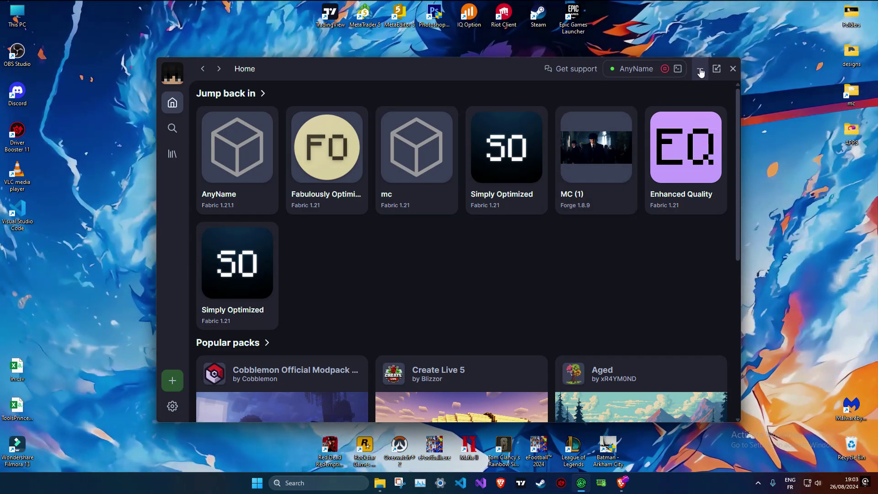
{"action": "left_click", "coordinate": [700, 70]}
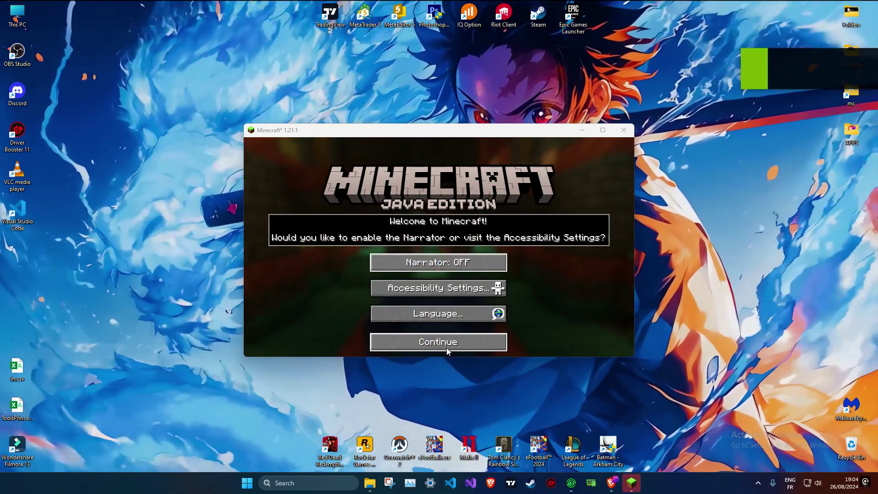
- Dismiss the welcome screen and set Master Volume to OFF in Music & Sounds
{"action": "left_click", "coordinate": [446, 346]}
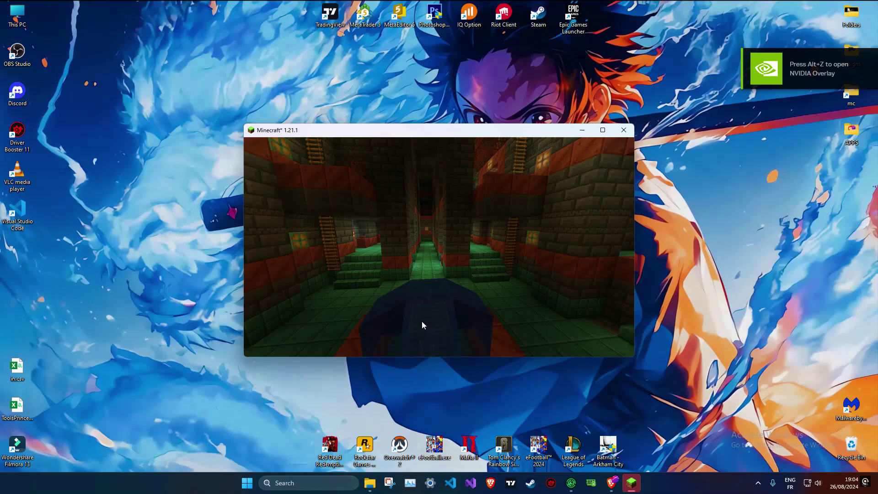
{"action": "left_click", "coordinate": [391, 320]}
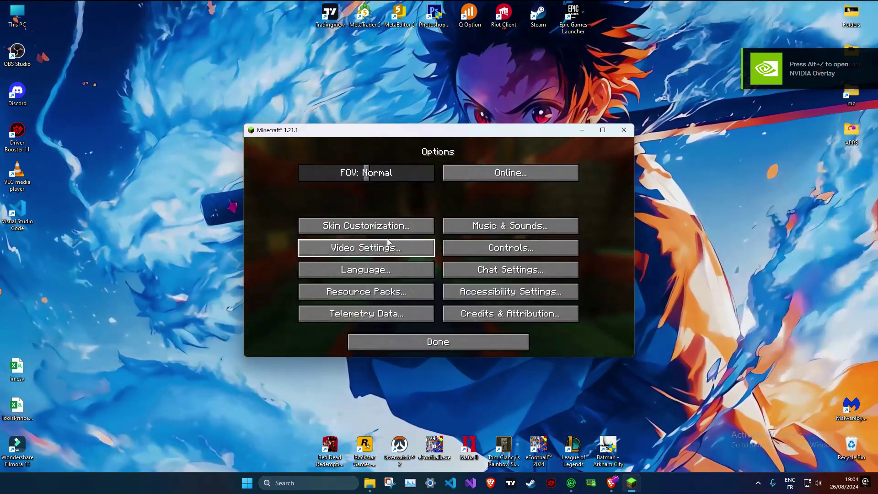
{"action": "left_click", "coordinate": [458, 226]}
{"action": "left_click_drag", "start_coordinate": [336, 183], "coordinate": [301, 183]}
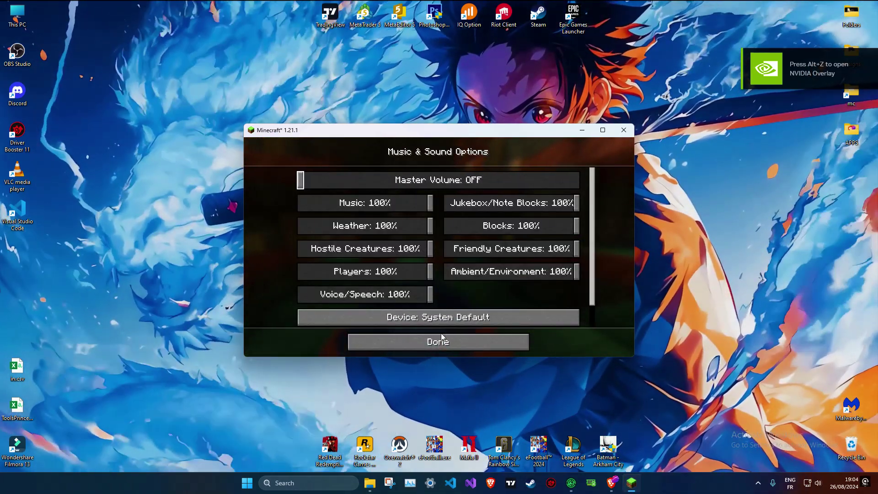
{"action": "left_click", "coordinate": [440, 334]}
- Turn VSync off in Video Settings, then go to Singleplayer
{"action": "left_click", "coordinate": [389, 251]}
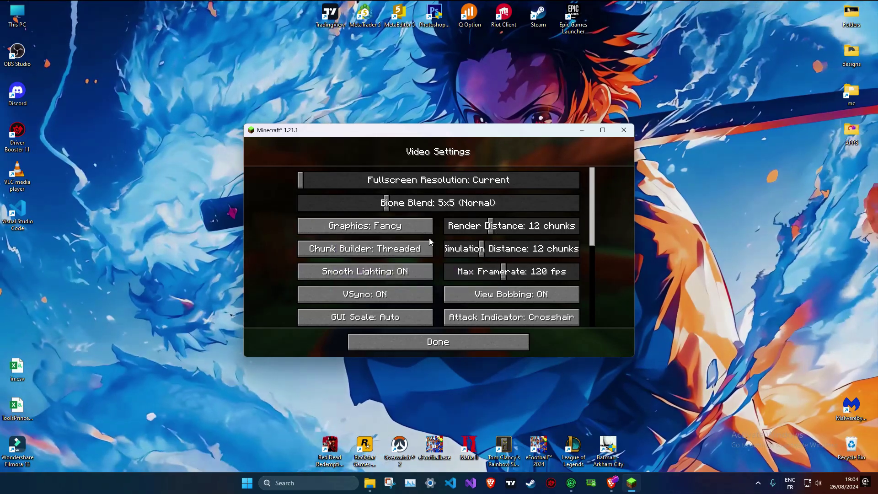
{"action": "scroll", "coordinate": [443, 271], "scroll_direction": "down", "scroll_amount": 1}
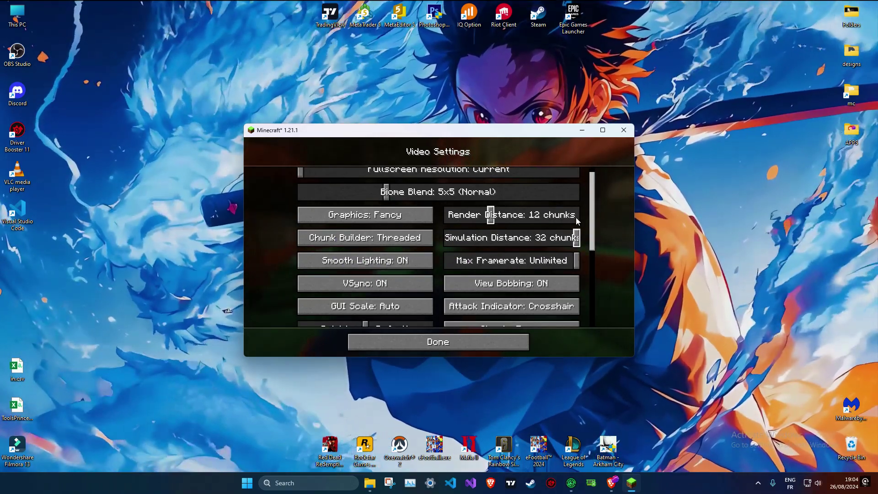
{"action": "scroll", "coordinate": [433, 231], "scroll_direction": "down", "scroll_amount": 5}
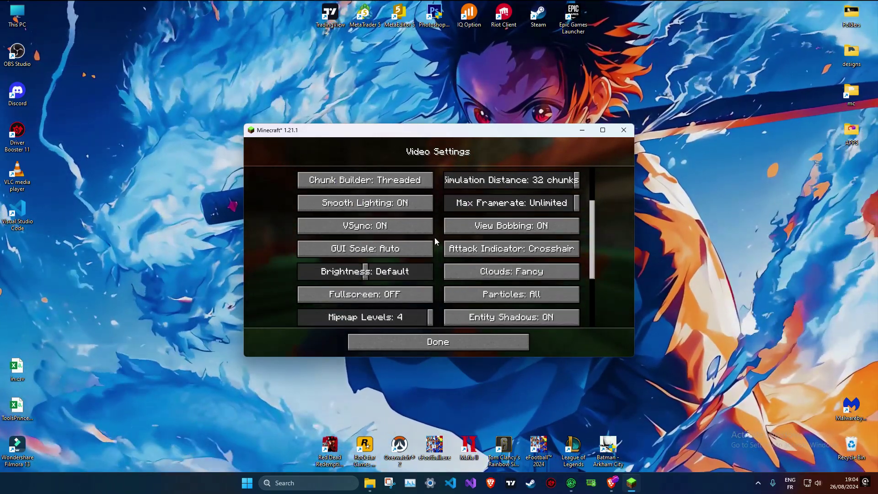
{"action": "left_click", "coordinate": [428, 231]}
{"action": "left_click", "coordinate": [460, 341]}
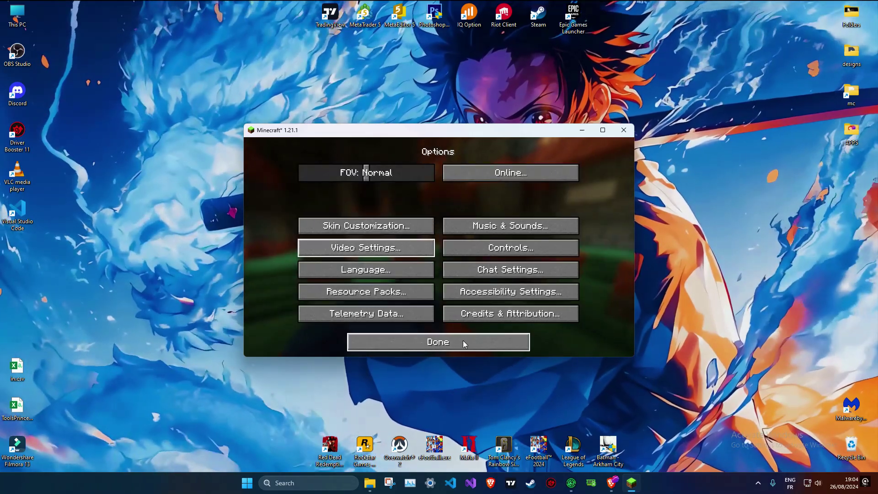
{"action": "left_click", "coordinate": [463, 341]}
{"action": "left_click", "coordinate": [473, 243]}
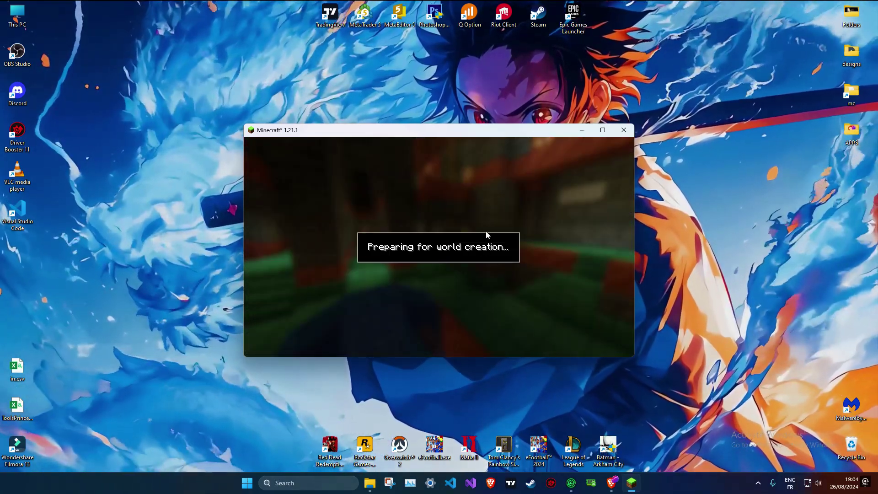
- Generate the new world and show the F3 debug overlay to check performance
{"action": "left_click", "coordinate": [385, 341]}
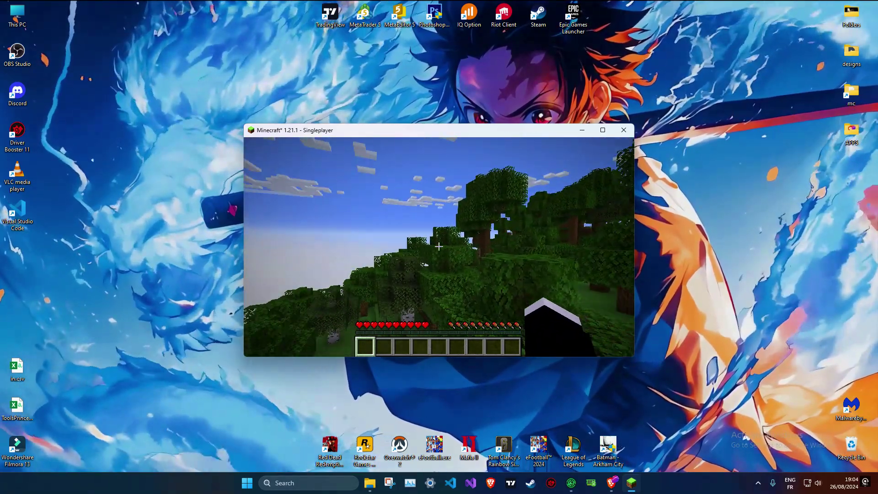
{"action": "key", "text": "F3"}
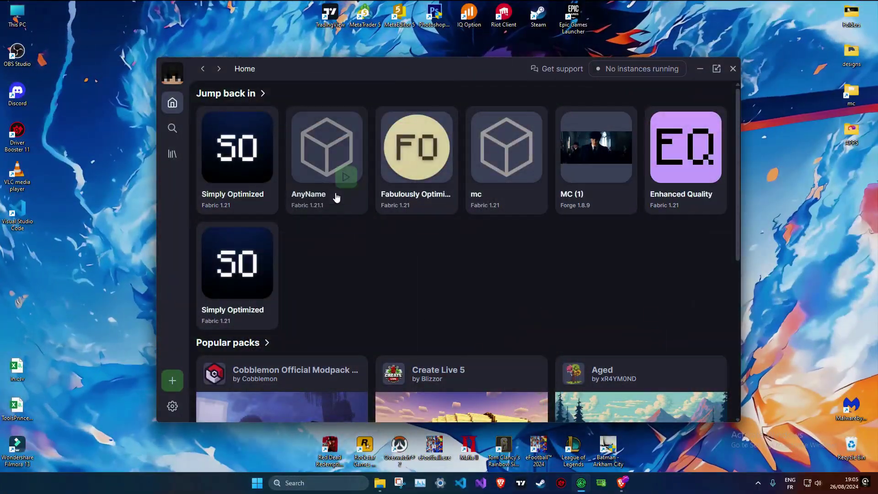
- Filter the Mods browser to Minecraft 1.21.1 and the Fabric loader
{"action": "left_click", "coordinate": [173, 128]}
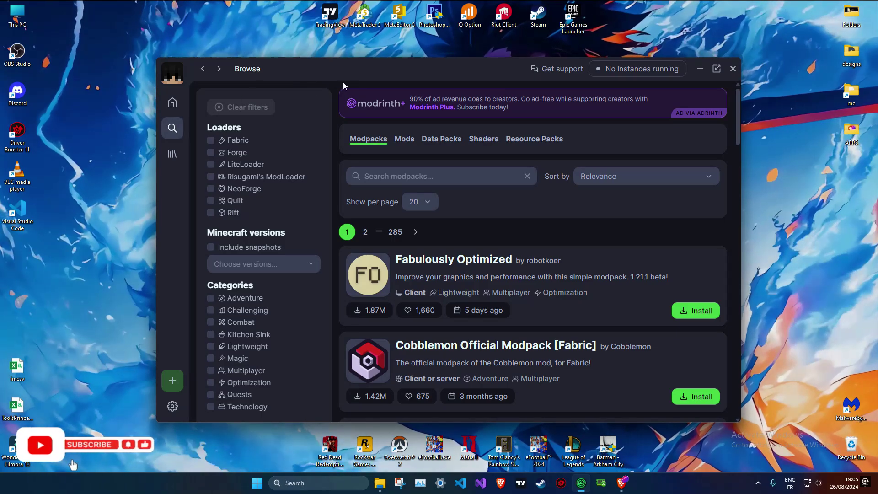
{"action": "left_click", "coordinate": [405, 138]}
{"action": "left_click", "coordinate": [302, 263]}
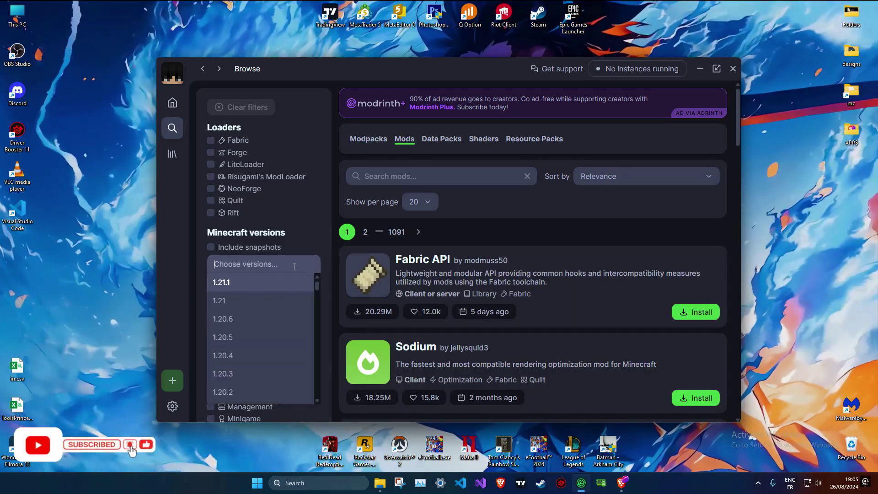
{"action": "left_click", "coordinate": [268, 282]}
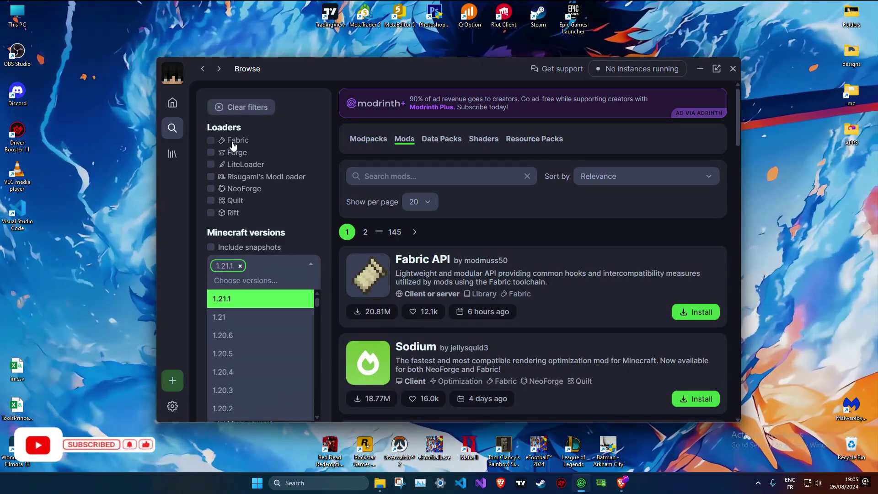
{"action": "left_click", "coordinate": [211, 140]}
{"action": "left_click_drag", "start_coordinate": [682, 73], "coordinate": [633, 63]}
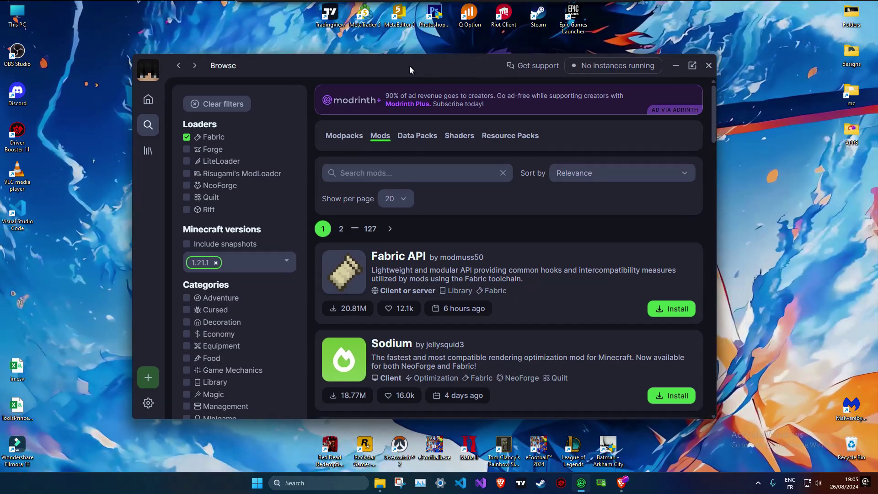
- Maximize the launcher and add Fabric API, Sodium and Iris Shaders to AnyName
{"action": "left_click", "coordinate": [668, 60]}
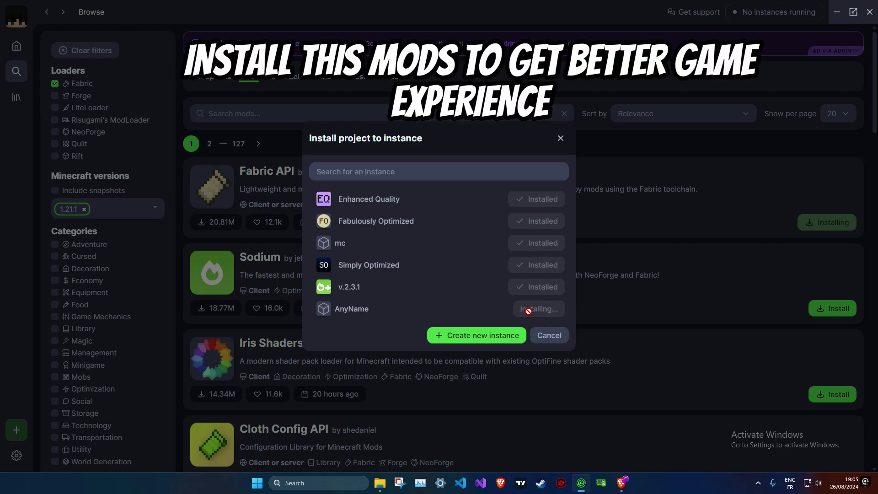
{"action": "left_click", "coordinate": [562, 136]}
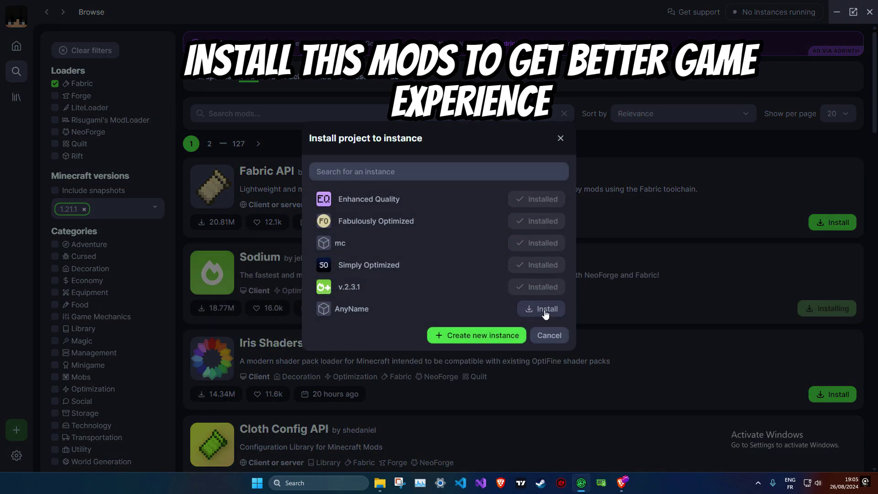
{"action": "left_click", "coordinate": [560, 139]}
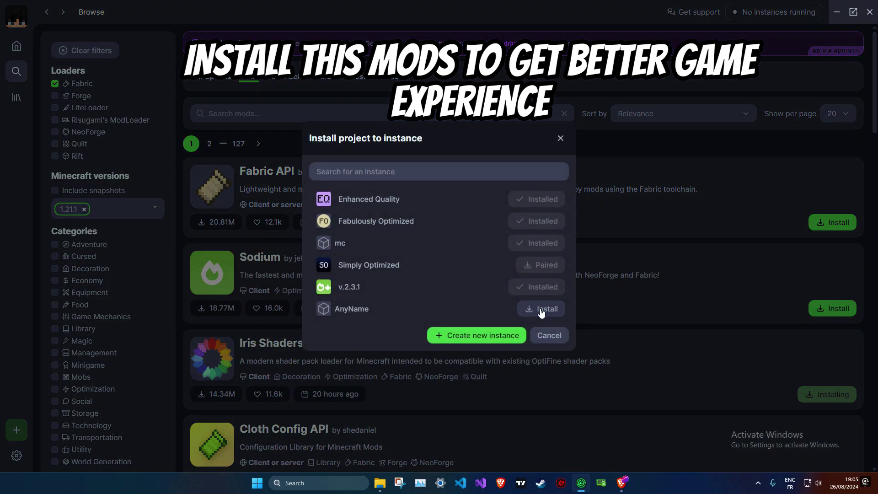
{"action": "left_click", "coordinate": [564, 144]}
{"action": "scroll", "coordinate": [439, 274], "scroll_direction": "down", "scroll_amount": 5}
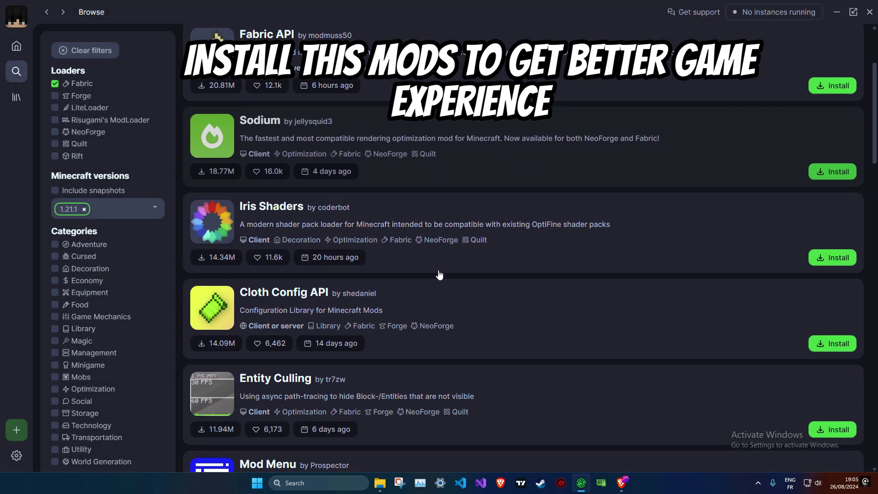
- Check the Entity Culling page, then add Entity Culling and Lithium to AnyName
{"action": "left_click", "coordinate": [829, 329]}
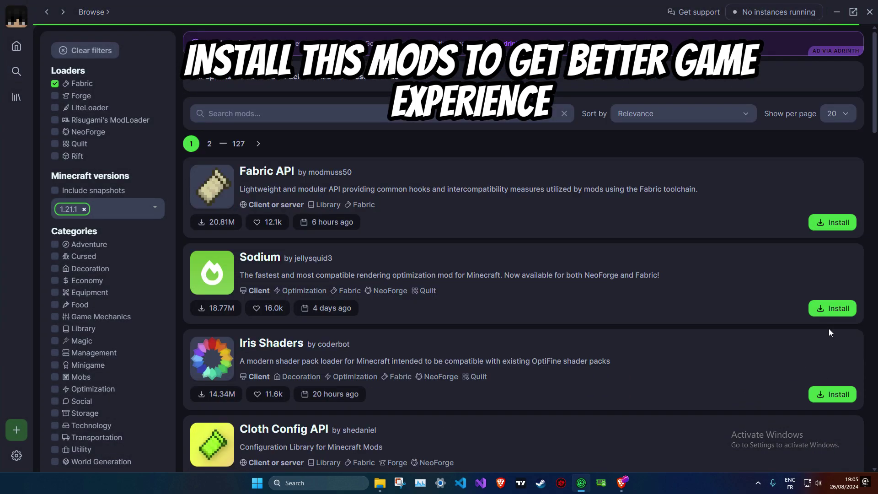
{"action": "left_click", "coordinate": [47, 17]}
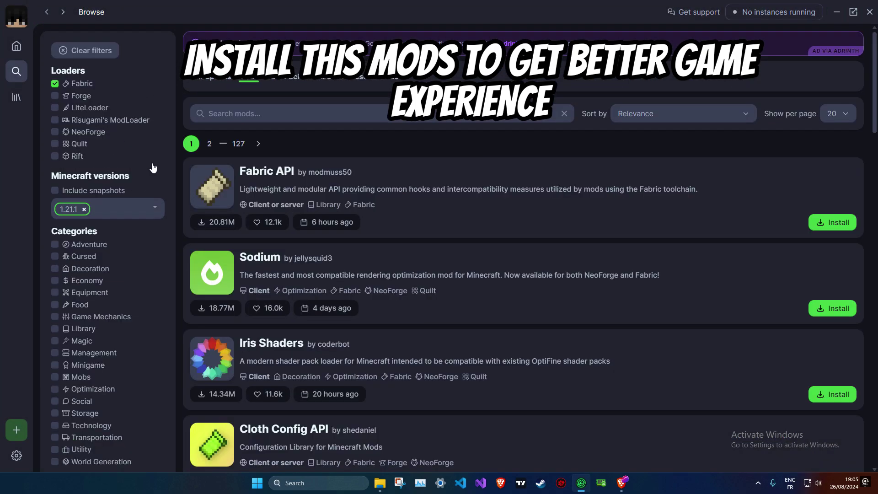
{"action": "scroll", "coordinate": [601, 325], "scroll_direction": "down", "scroll_amount": 5}
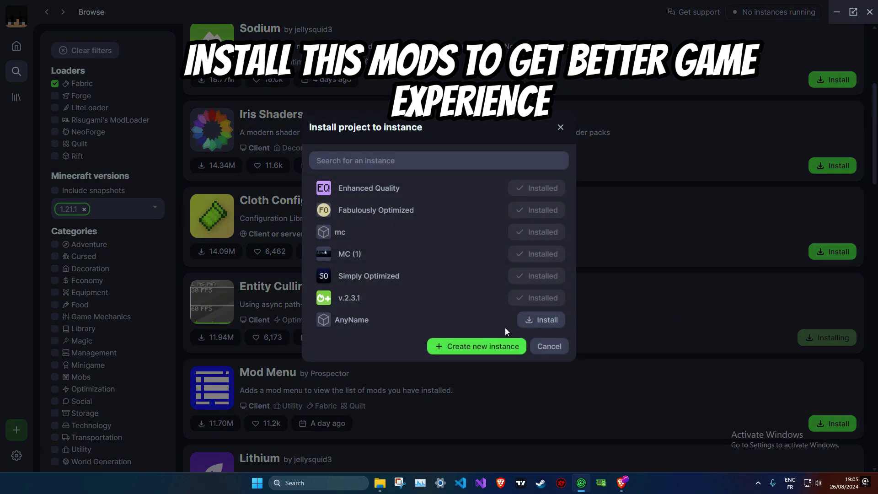
{"action": "left_click", "coordinate": [560, 131]}
{"action": "scroll", "coordinate": [786, 327], "scroll_direction": "down", "scroll_amount": 4}
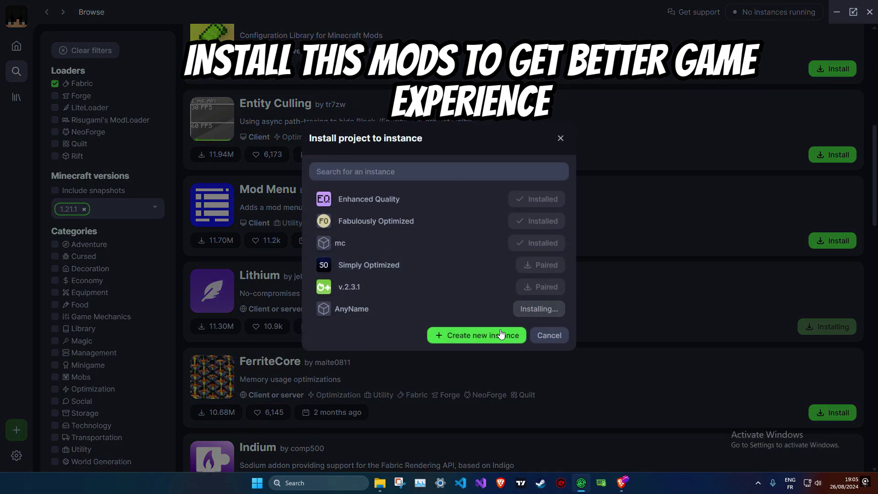
- Install Indium into the AnyName instance
{"action": "left_click", "coordinate": [560, 139]}
{"action": "scroll", "coordinate": [427, 288], "scroll_direction": "down", "scroll_amount": 3}
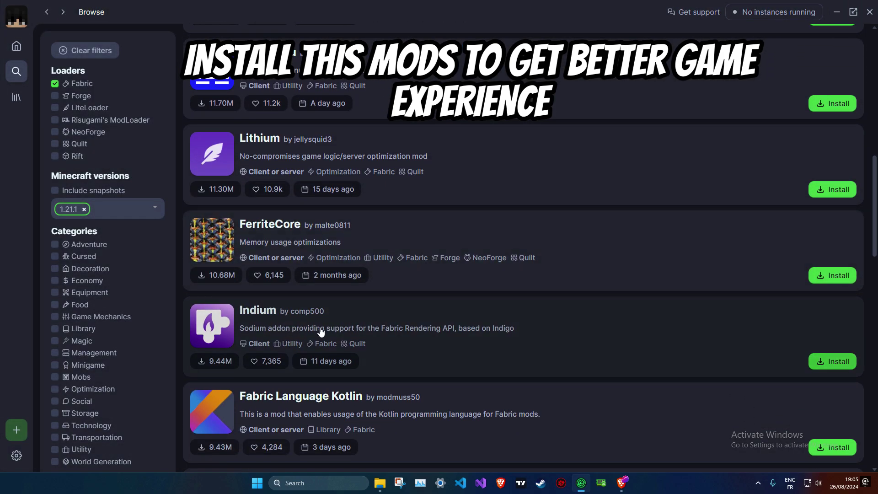
{"action": "left_click", "coordinate": [826, 358]}
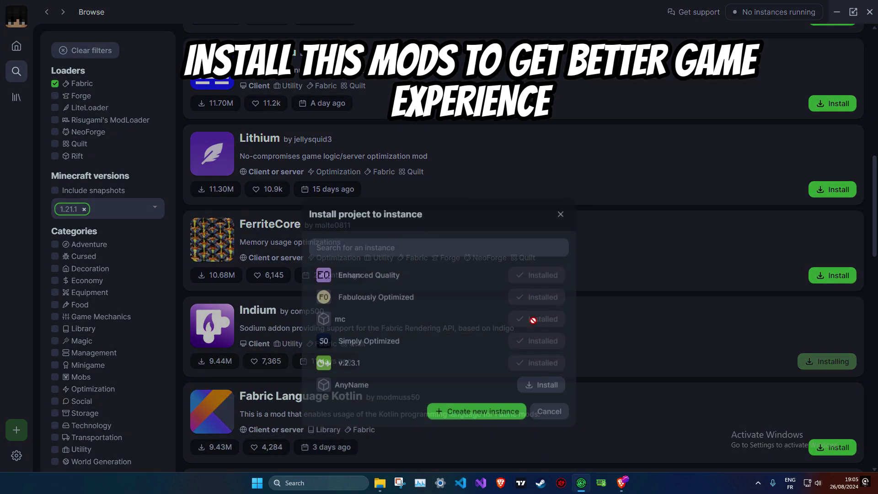
{"action": "left_click", "coordinate": [561, 139]}
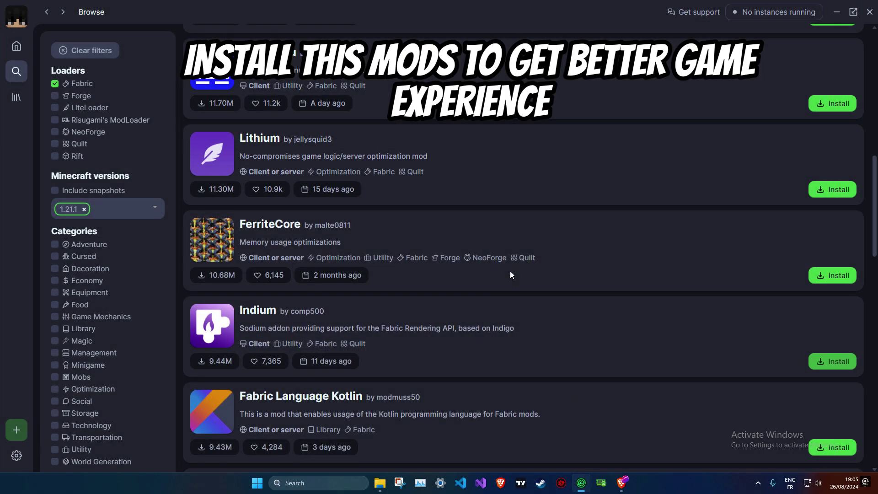
{"action": "scroll", "coordinate": [514, 284], "scroll_direction": "down", "scroll_amount": 3}
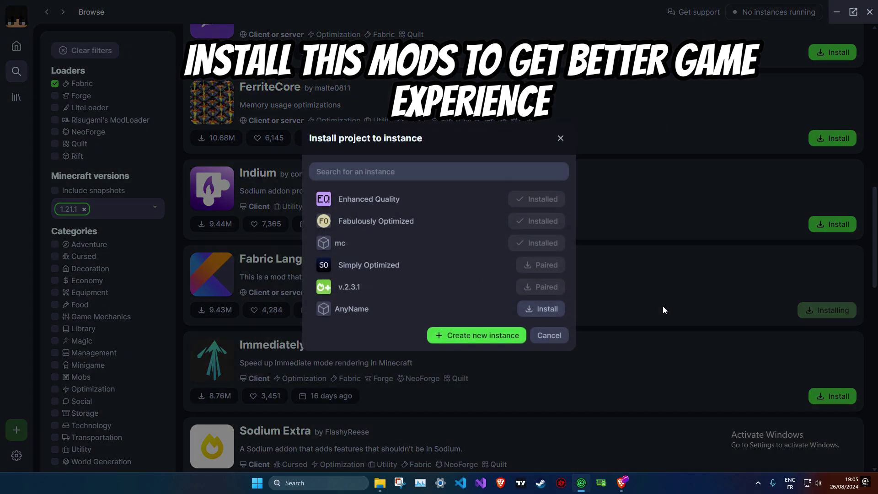
{"action": "left_click", "coordinate": [561, 139]}
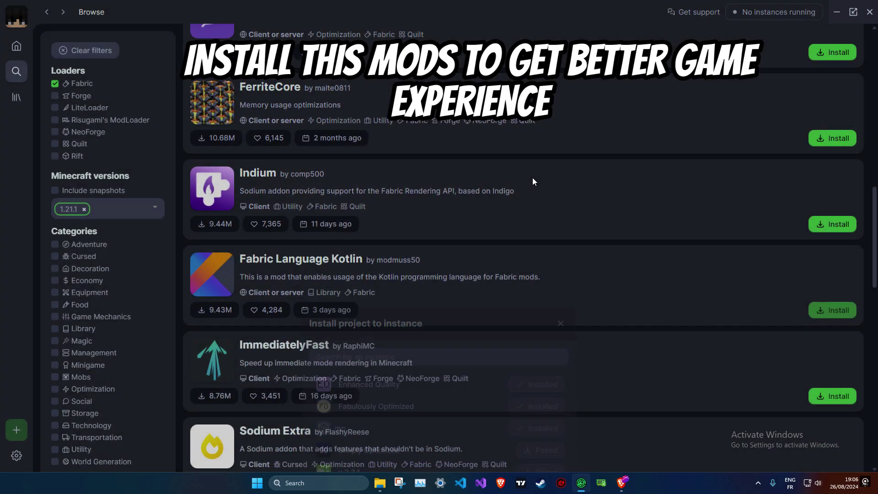
{"action": "scroll", "coordinate": [385, 241], "scroll_direction": "down", "scroll_amount": 3}
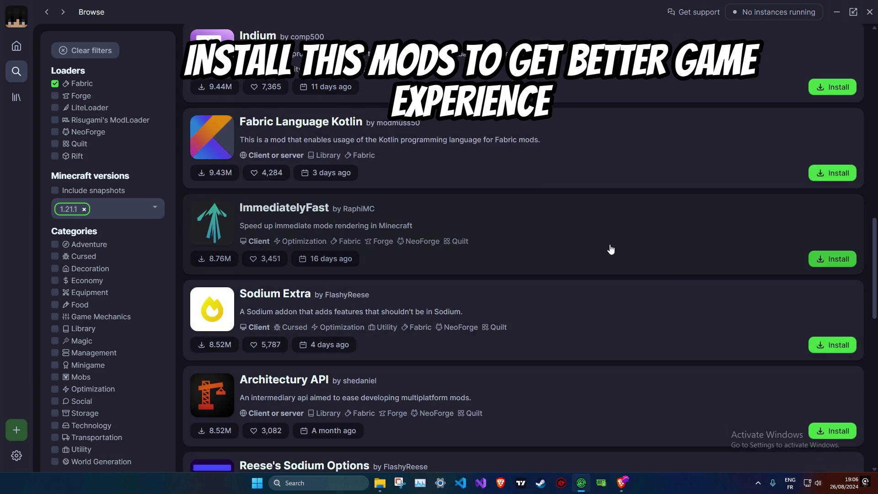
- Install ImmediatelyFast, Xaero's Minimap and Dynamic FPS into AnyName
{"action": "left_click", "coordinate": [831, 260]}
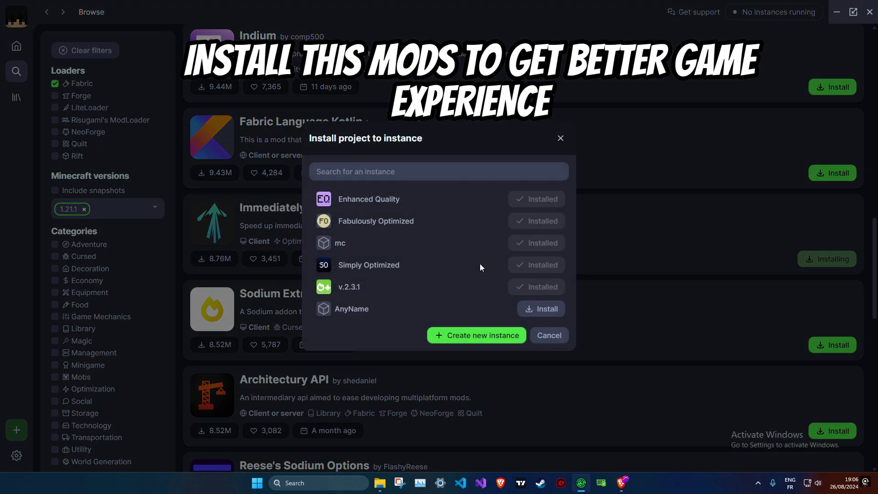
{"action": "left_click", "coordinate": [530, 308]}
{"action": "left_click", "coordinate": [561, 139]}
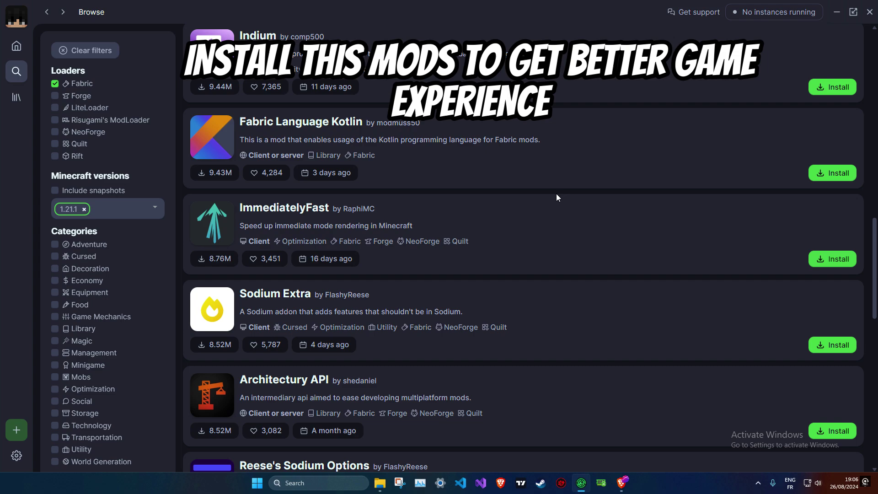
{"action": "scroll", "coordinate": [548, 210], "scroll_direction": "down", "scroll_amount": 7}
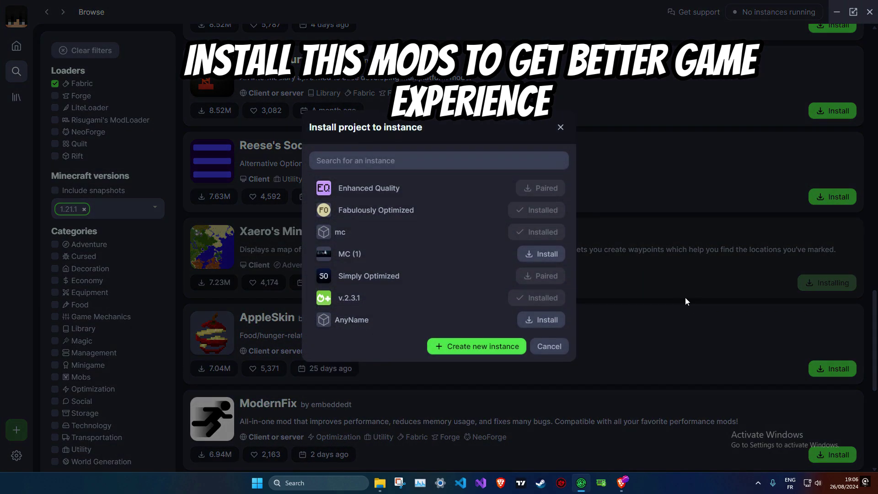
{"action": "left_click", "coordinate": [561, 130]}
{"action": "scroll", "coordinate": [519, 228], "scroll_direction": "down", "scroll_amount": 6}
{"action": "scroll", "coordinate": [519, 228], "scroll_direction": "down", "scroll_amount": 1}
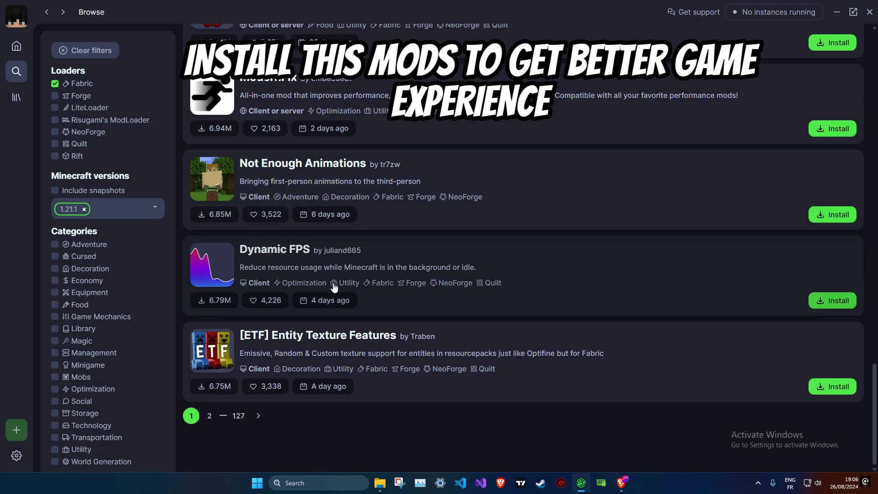
{"action": "left_click", "coordinate": [829, 301]}
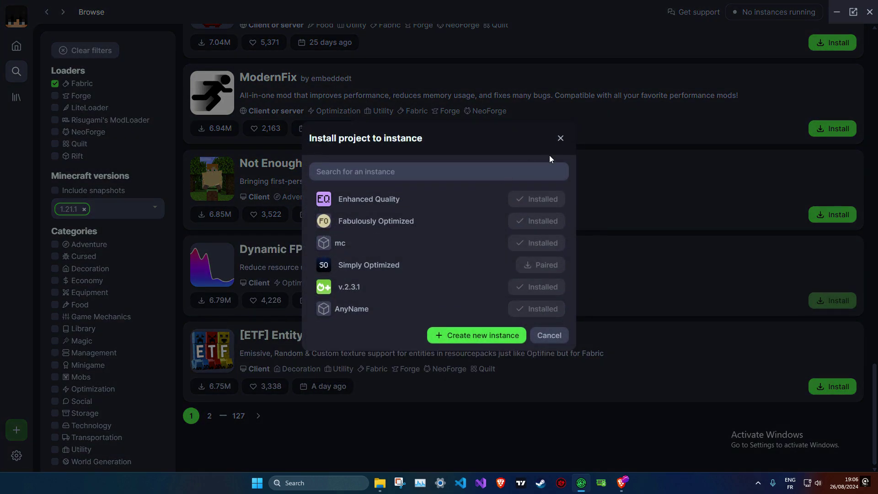
{"action": "left_click", "coordinate": [560, 142]}
{"action": "scroll", "coordinate": [369, 290], "scroll_direction": "up", "scroll_amount": 5}
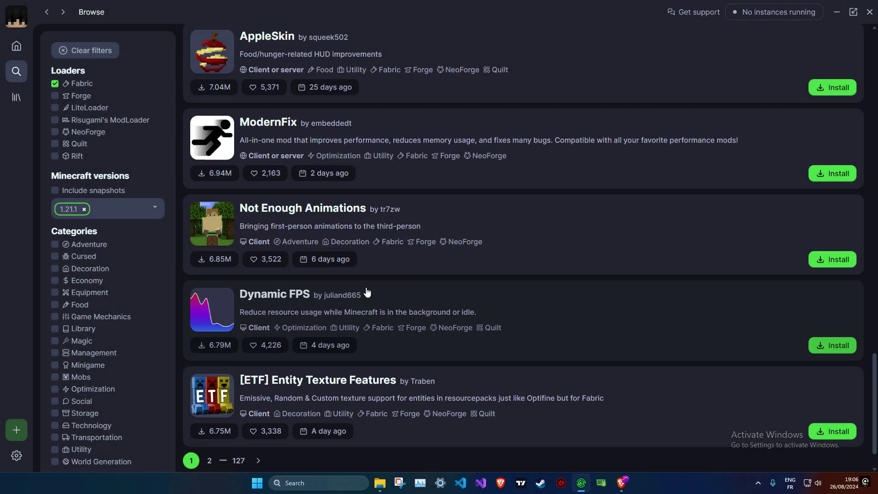
{"action": "scroll", "coordinate": [363, 278], "scroll_direction": "up", "scroll_amount": 15}
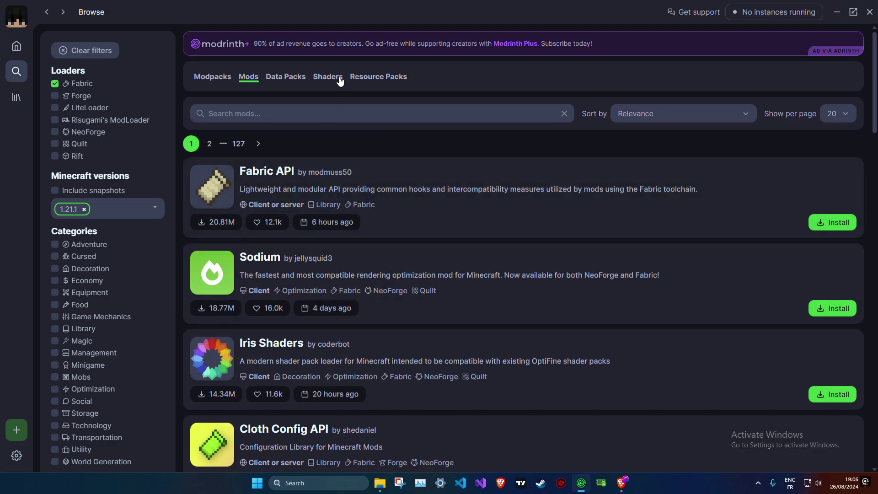
- Install Complementary Shaders - Reimagined into AnyName, browse resource packs, then return Home
{"action": "left_click", "coordinate": [330, 78]}
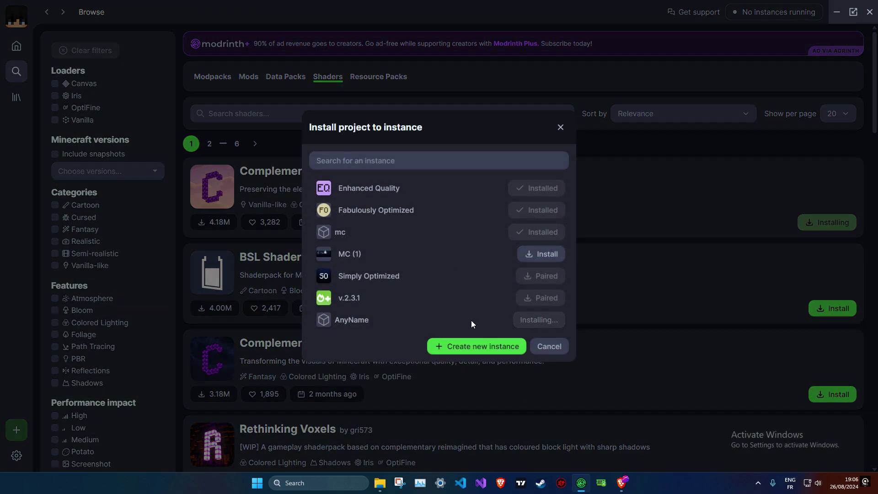
{"action": "left_click", "coordinate": [560, 128]}
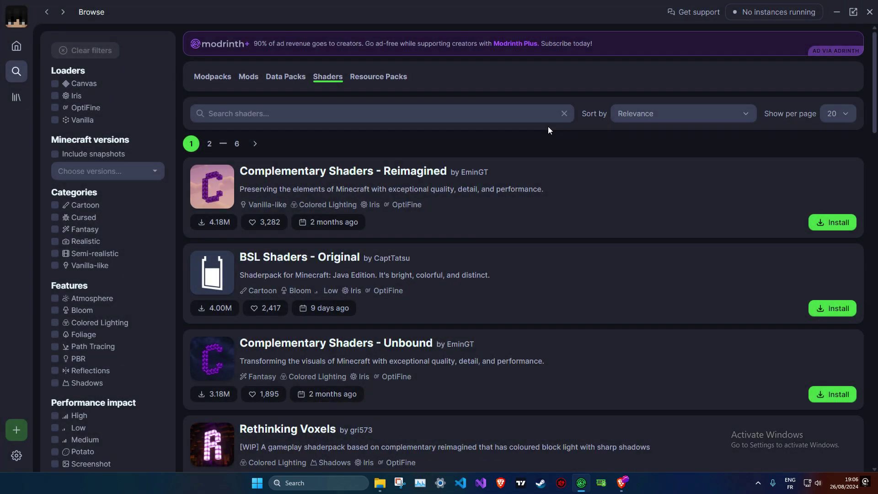
{"action": "left_click", "coordinate": [379, 77]}
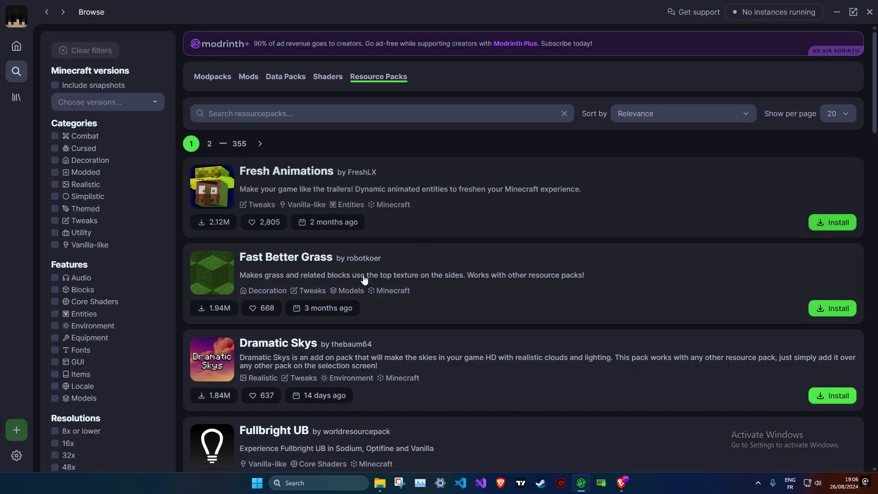
{"action": "scroll", "coordinate": [434, 267], "scroll_direction": "down", "scroll_amount": 7}
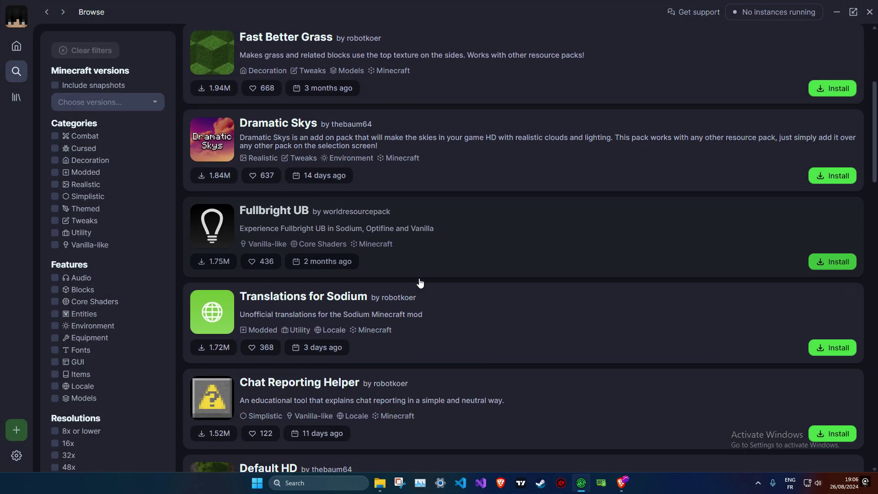
{"action": "scroll", "coordinate": [407, 290], "scroll_direction": "up", "scroll_amount": 8}
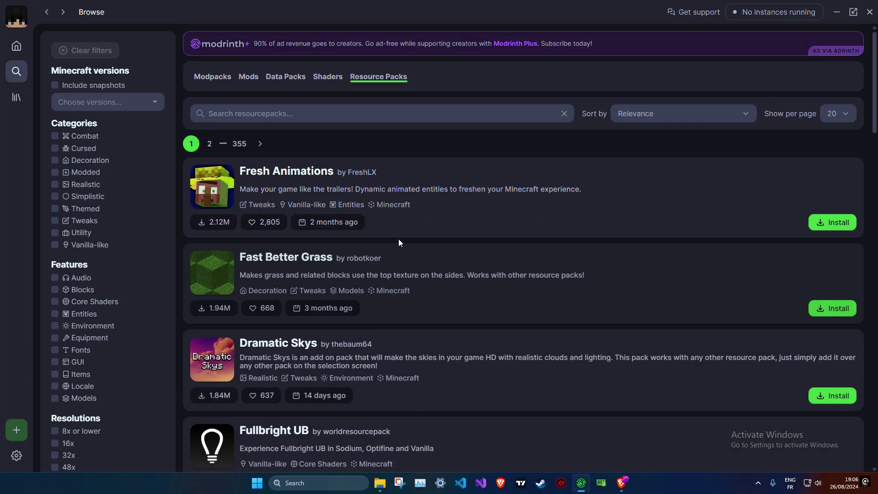
{"action": "left_click", "coordinate": [16, 45]}
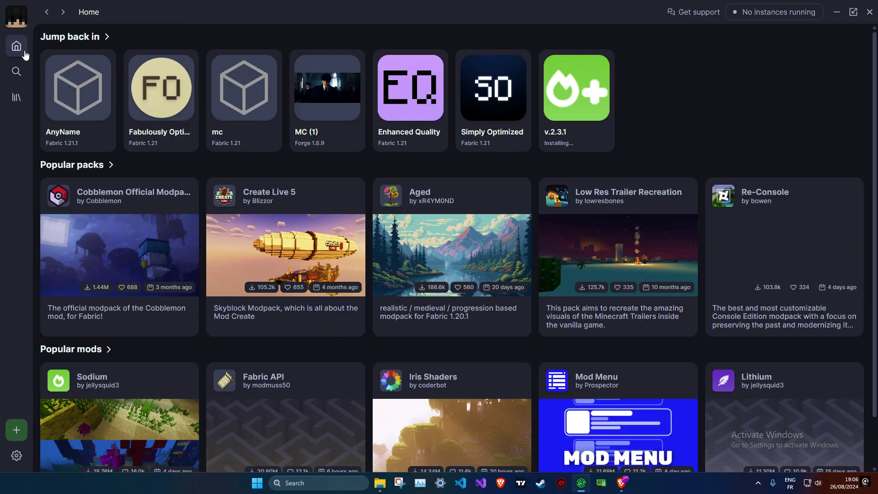
- In AnyName's options, enable Override global memory settings with 9280 MB and launch the instance
{"action": "left_click", "coordinate": [97, 137]}
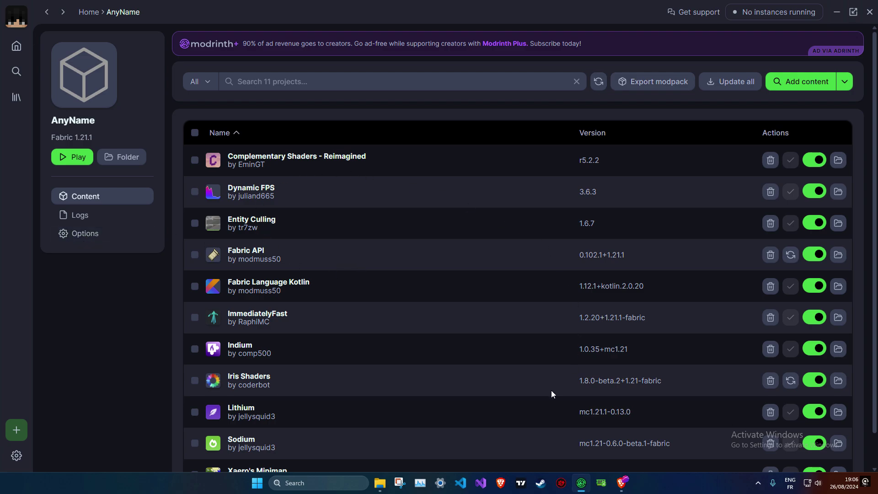
{"action": "left_click", "coordinate": [72, 234]}
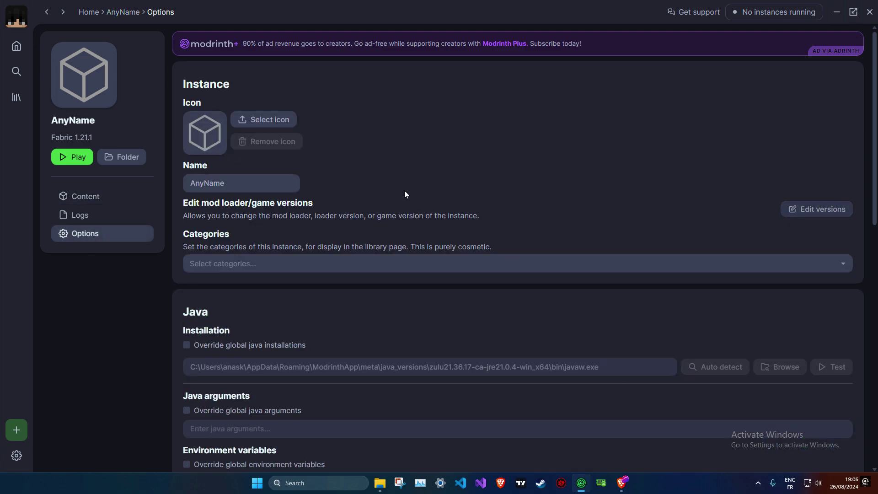
{"action": "scroll", "coordinate": [426, 182], "scroll_direction": "down", "scroll_amount": 7}
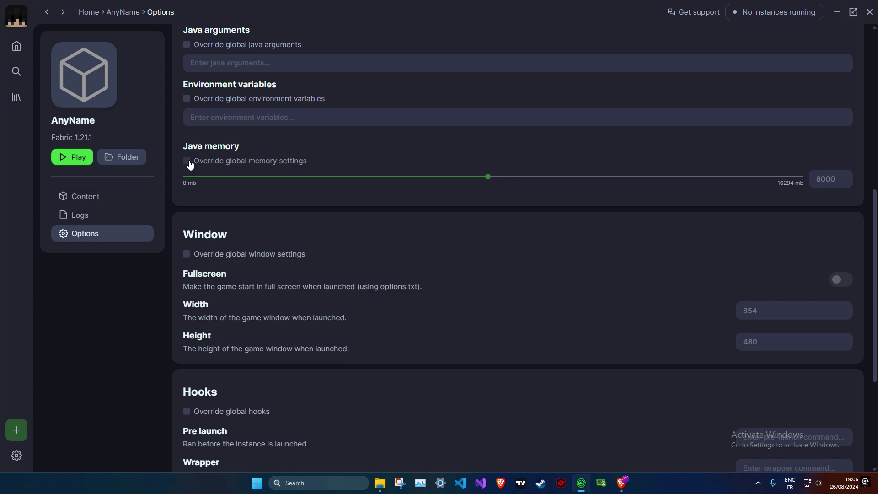
{"action": "left_click", "coordinate": [187, 161]}
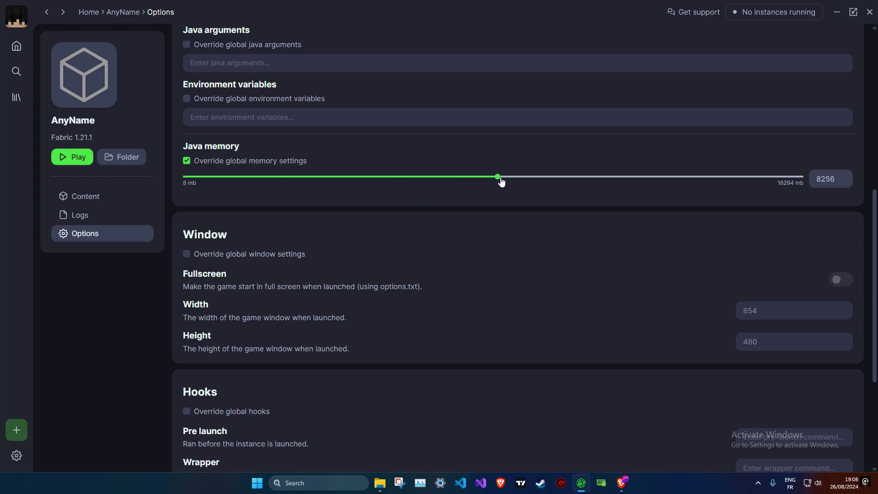
{"action": "scroll", "coordinate": [586, 161], "scroll_direction": "up", "scroll_amount": 6}
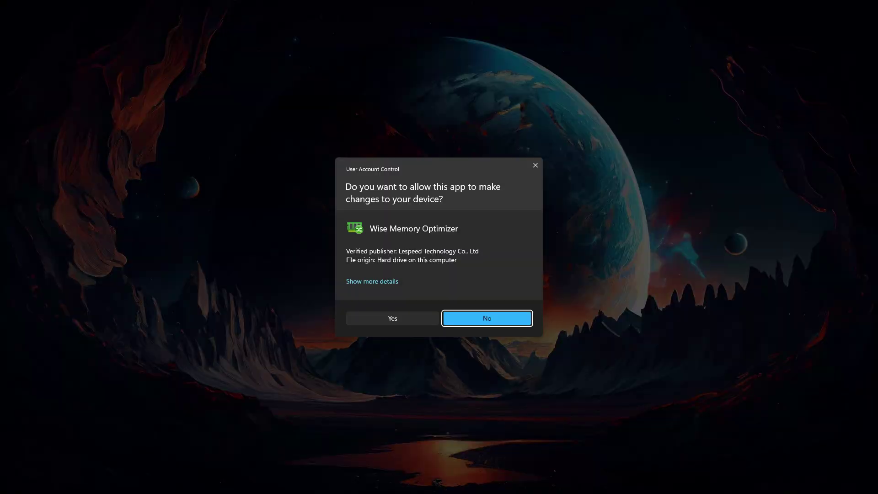
- Dismiss the permission prompt, close Wise Memory Optimizer, and minimise Modrinth App
{"action": "left_click", "coordinate": [410, 323]}
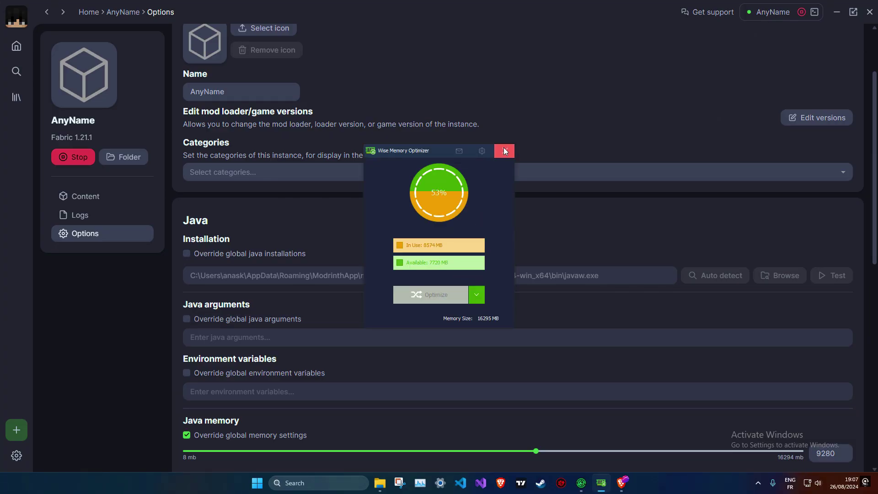
{"action": "left_click", "coordinate": [505, 150]}
{"action": "left_click", "coordinate": [838, 13]}
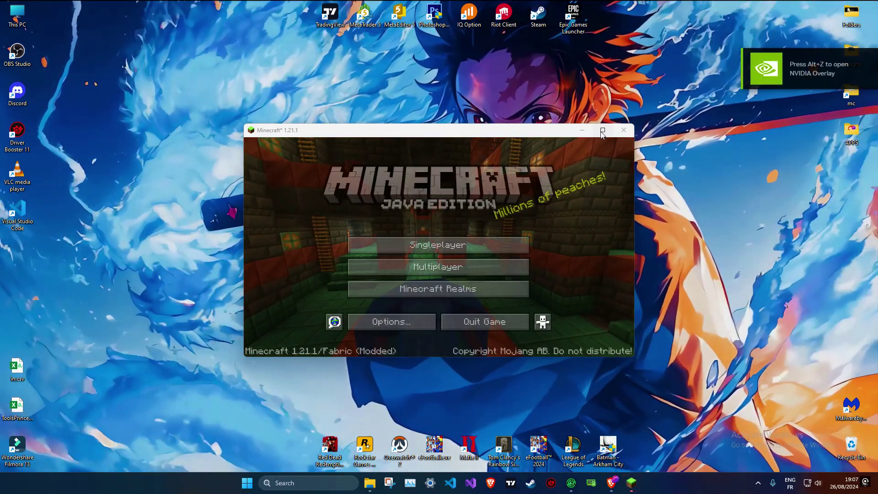
- Maximise the Minecraft window and load the singleplayer world New World
{"action": "key", "text": "super+Up"}
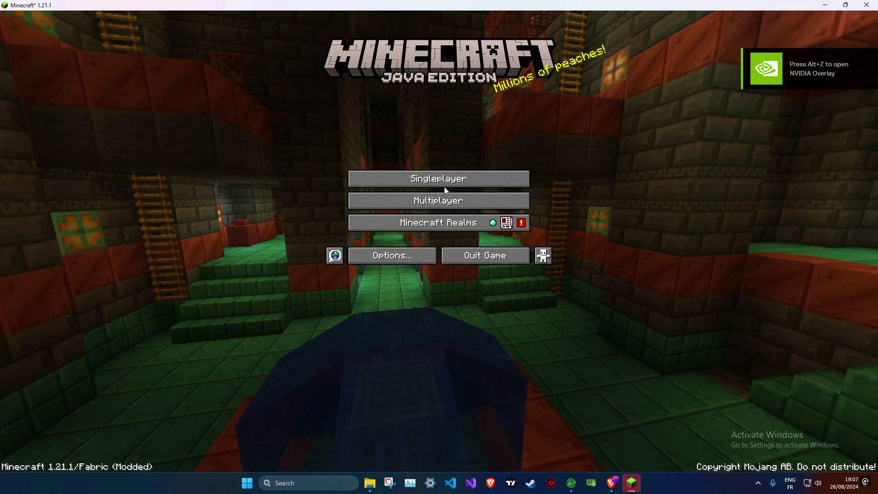
{"action": "left_click", "coordinate": [441, 179]}
{"action": "double_click", "coordinate": [383, 73]}
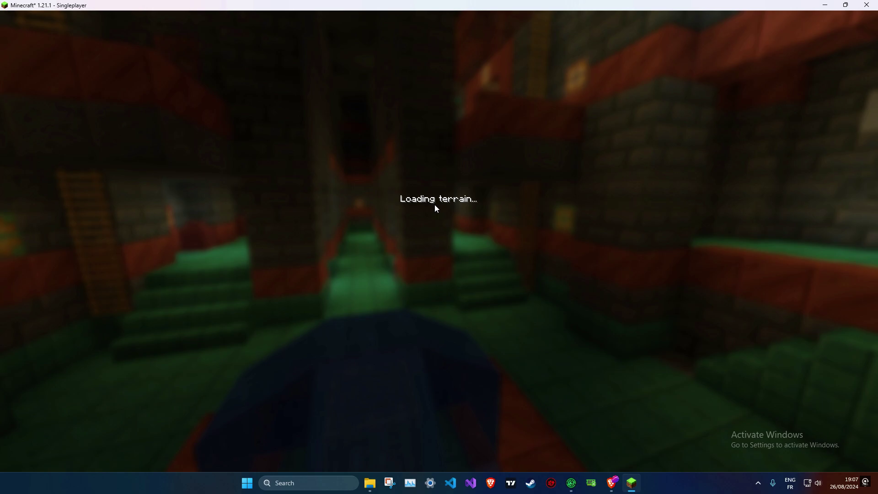
- Raise Video Settings Brightness from 50% to Bright
{"action": "key", "text": "Escape"}
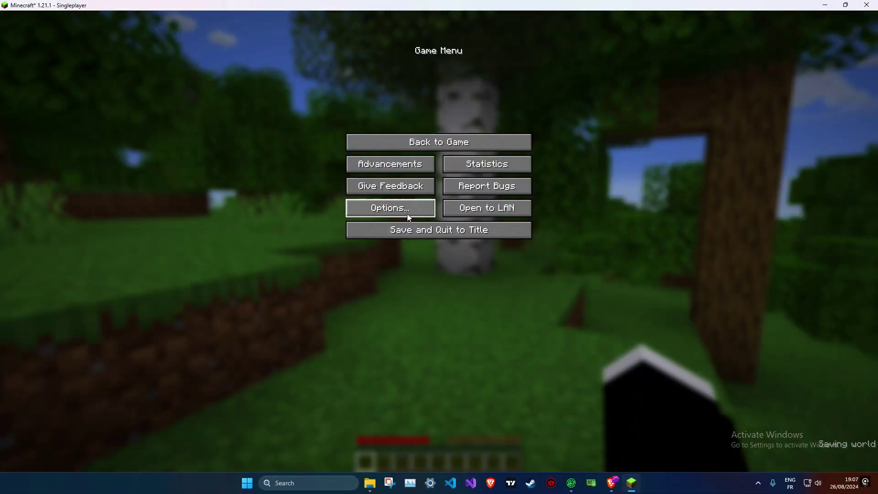
{"action": "left_click", "coordinate": [407, 213]}
{"action": "left_click", "coordinate": [383, 131]}
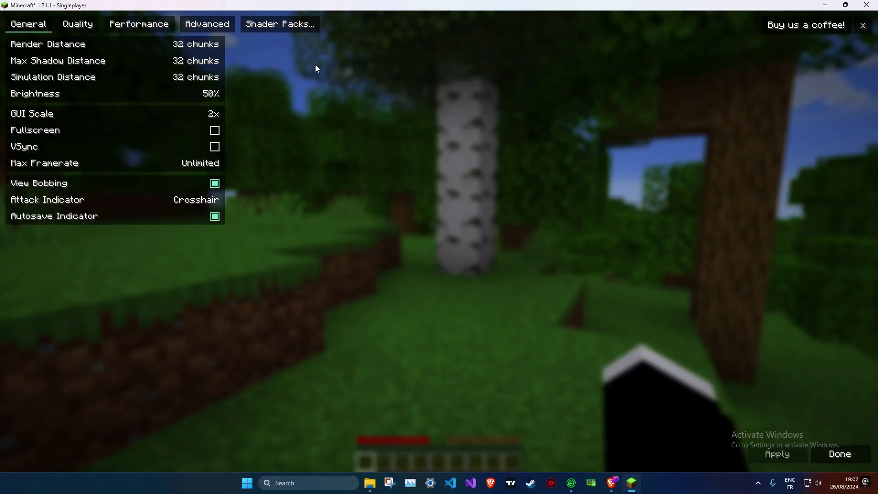
{"action": "mouse_move", "coordinate": [76, 93]}
{"action": "left_click_drag", "start_coordinate": [179, 98], "coordinate": [220, 94]}
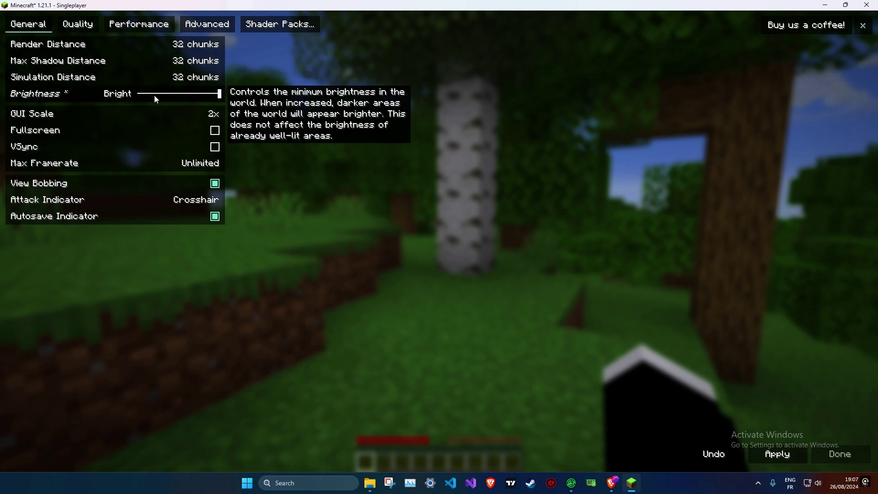
{"action": "mouse_move", "coordinate": [194, 43]}
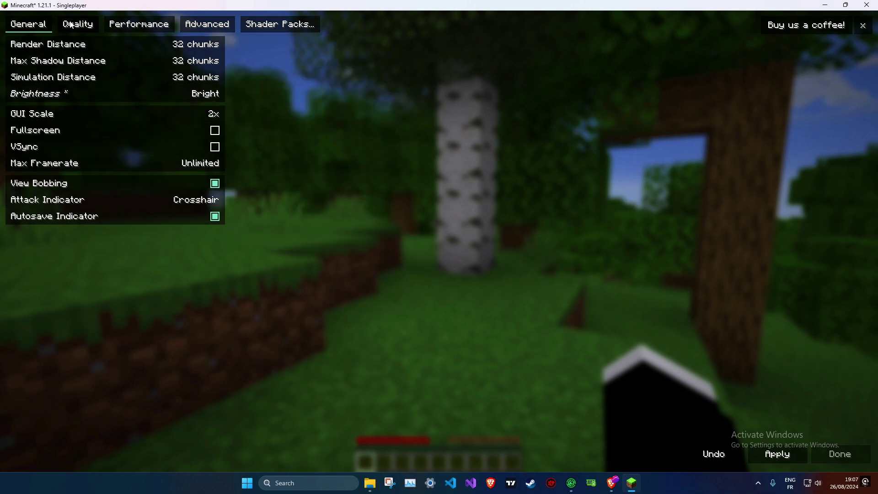